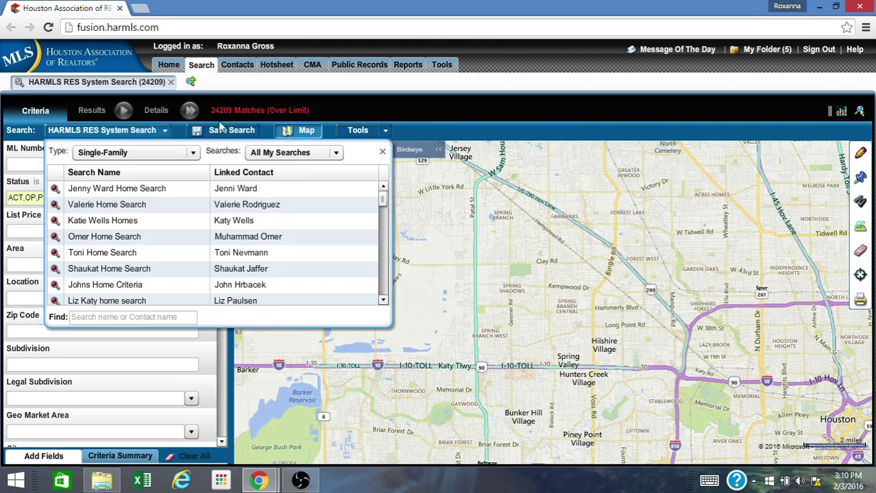
Dismiss the saved searches list and review the options offered under Disclosures and Financing Available.
click(445, 110)
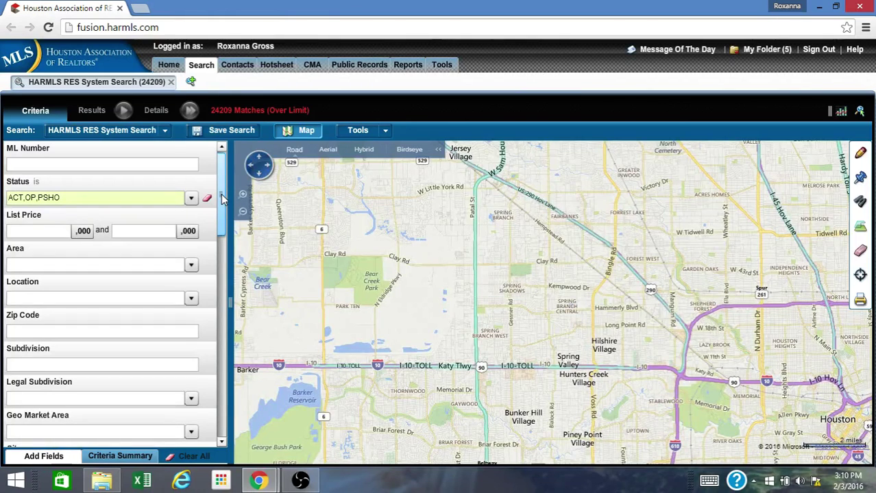
drag(221, 197, 218, 399)
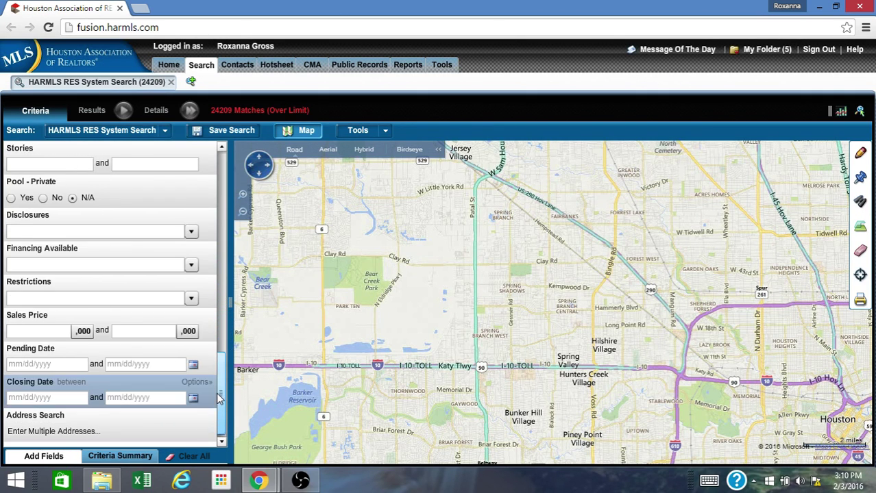
click(192, 234)
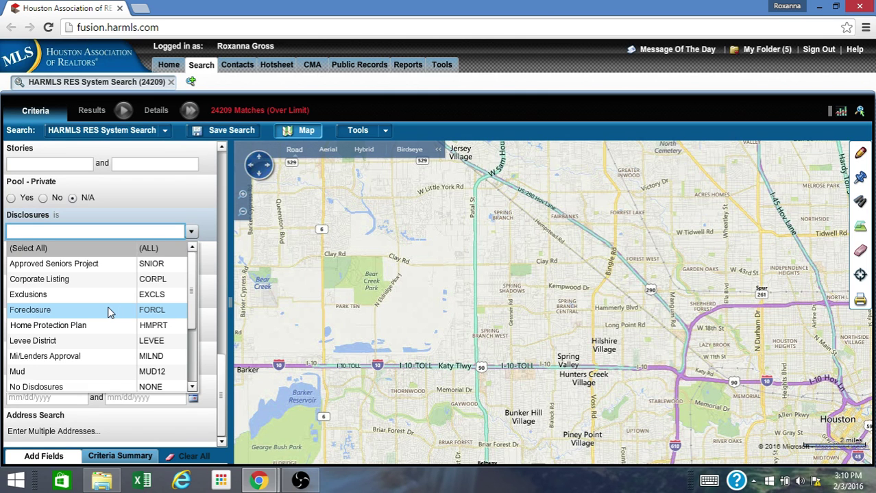
click(209, 217)
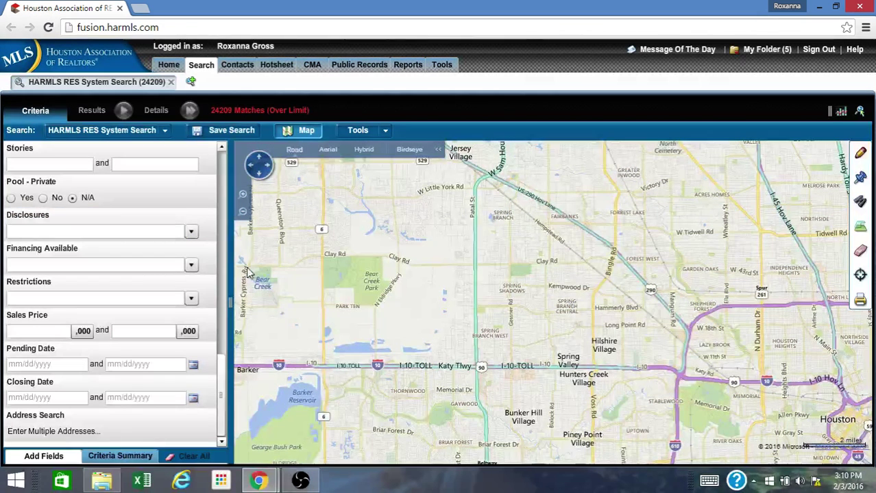
click(193, 266)
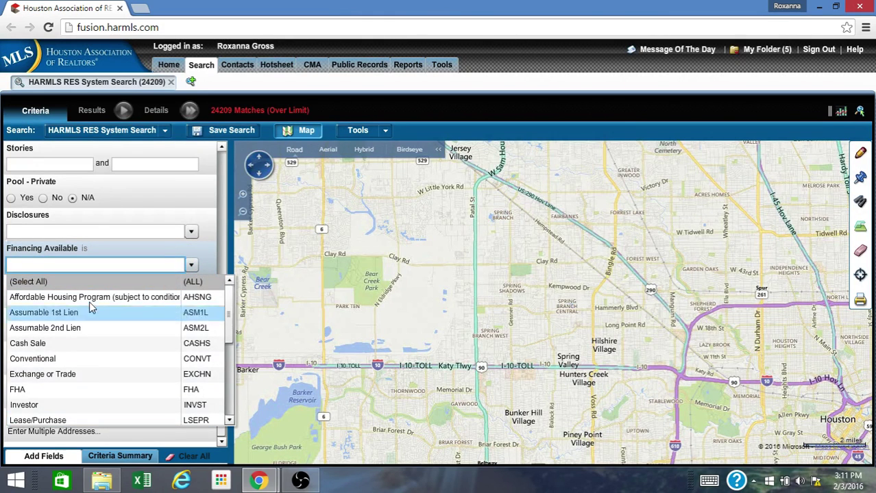
click(288, 321)
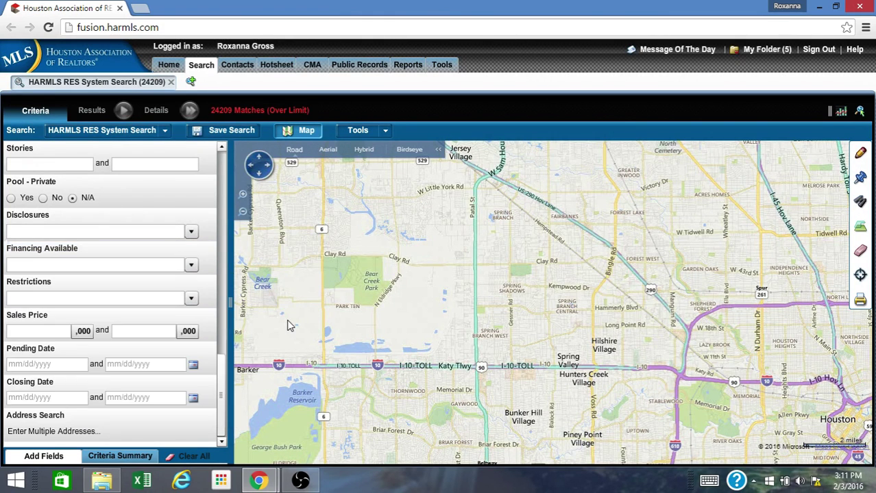
Add the GeoSchool High field to the search criteria.
click(45, 457)
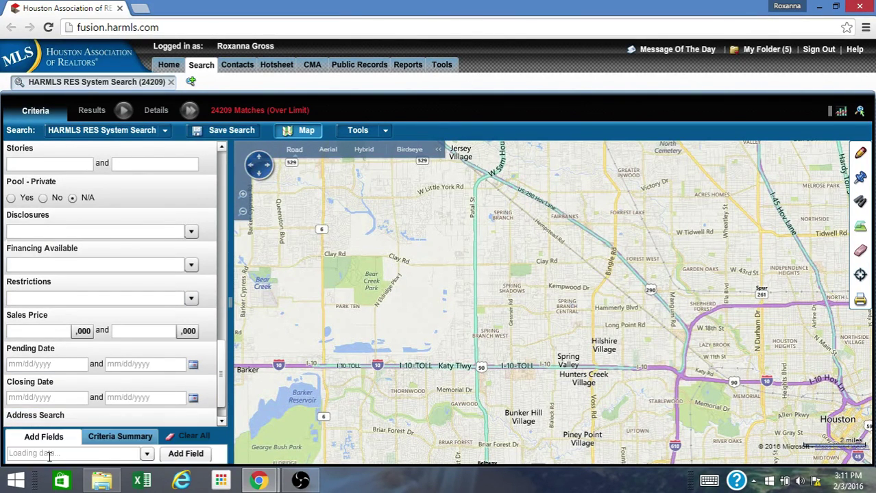
click(49, 455)
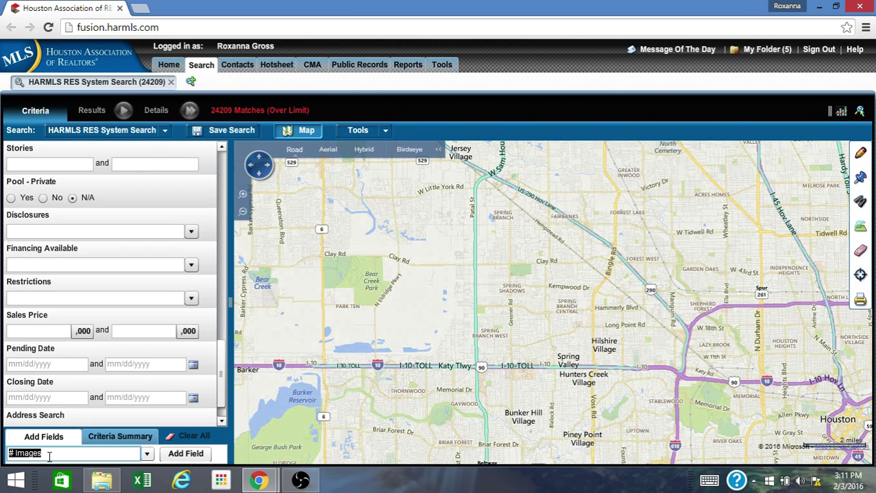
key(BackSpace)
text(high)
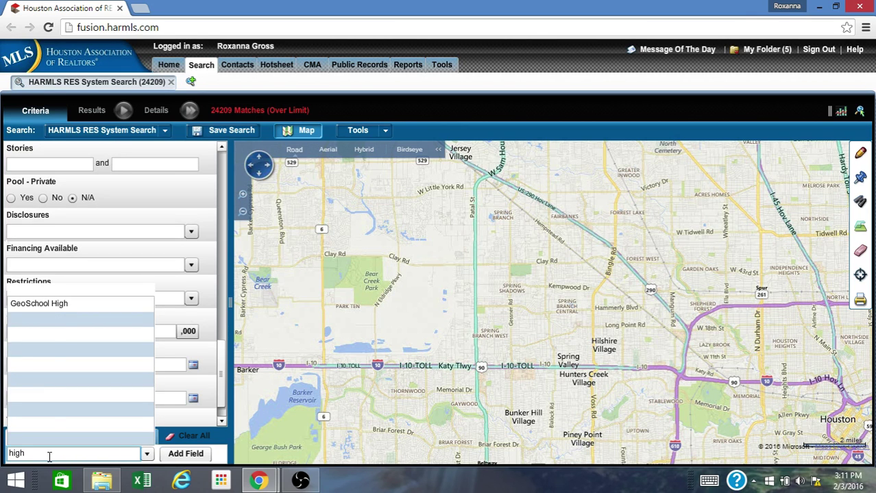
click(40, 305)
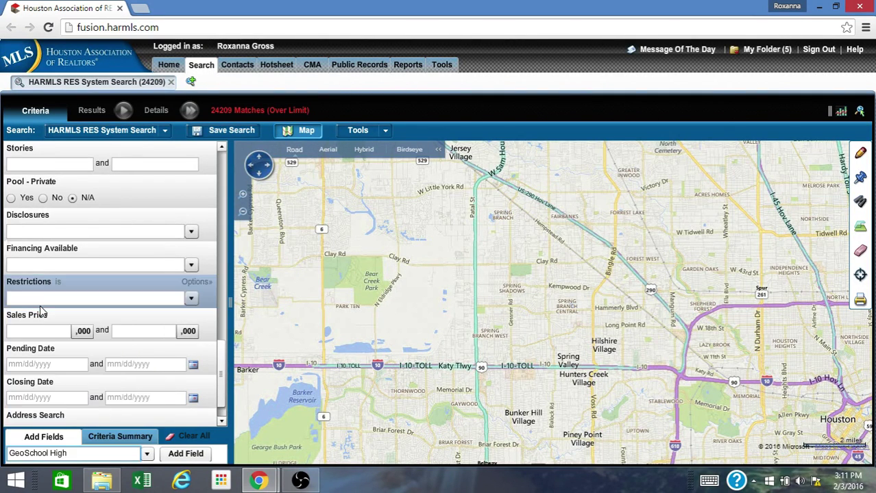
click(183, 454)
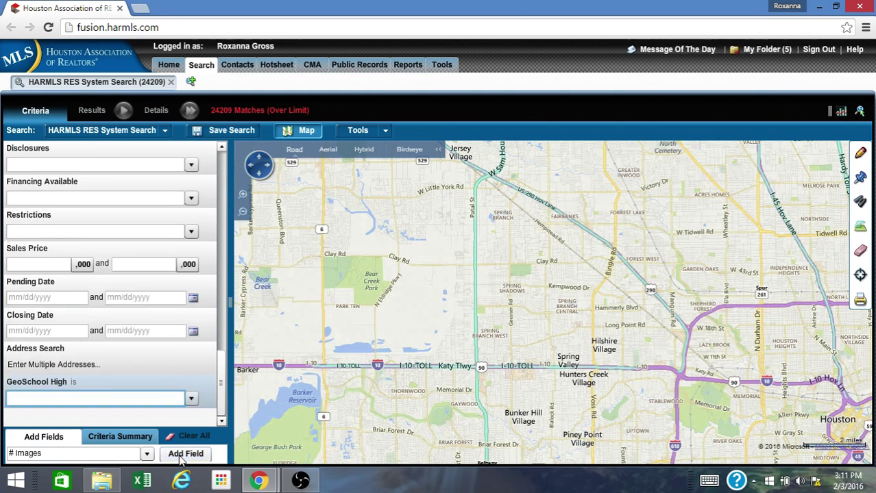
Set the GeoSchool High criterion to MEMORIAL HIGH SCHOOL (SPRING BRANCH).
click(63, 400)
text(memoria)
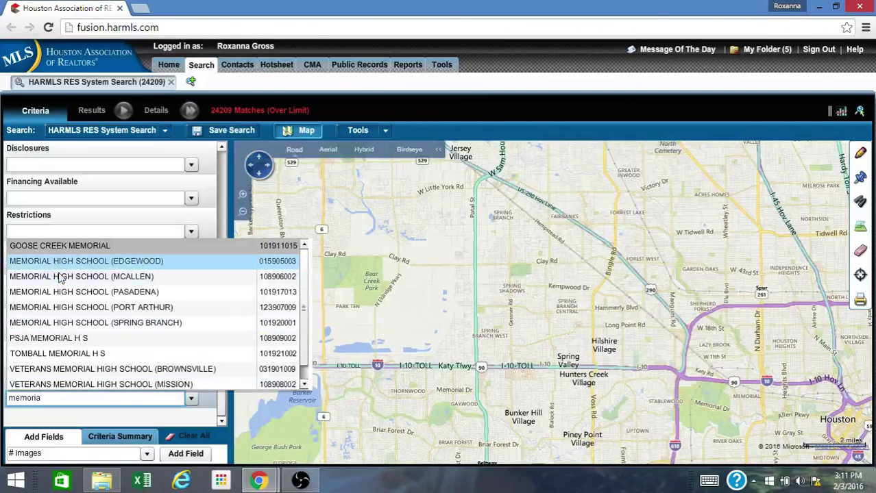
click(69, 324)
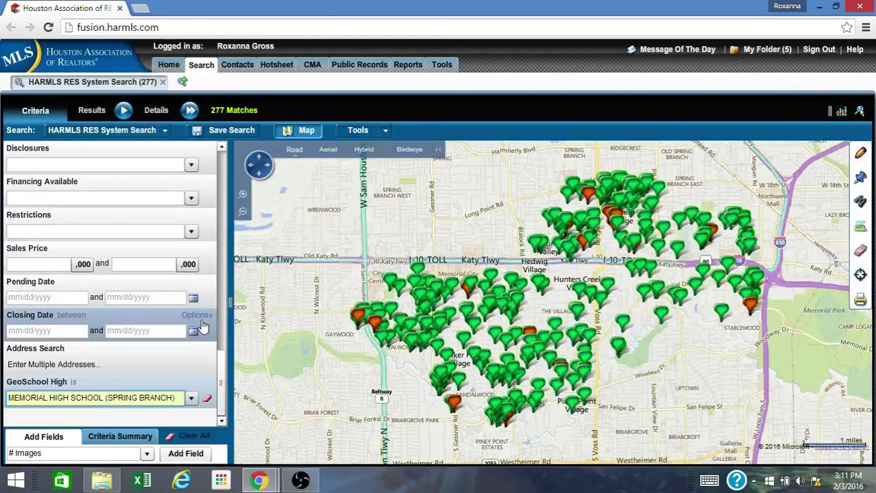
drag(223, 364, 239, 209)
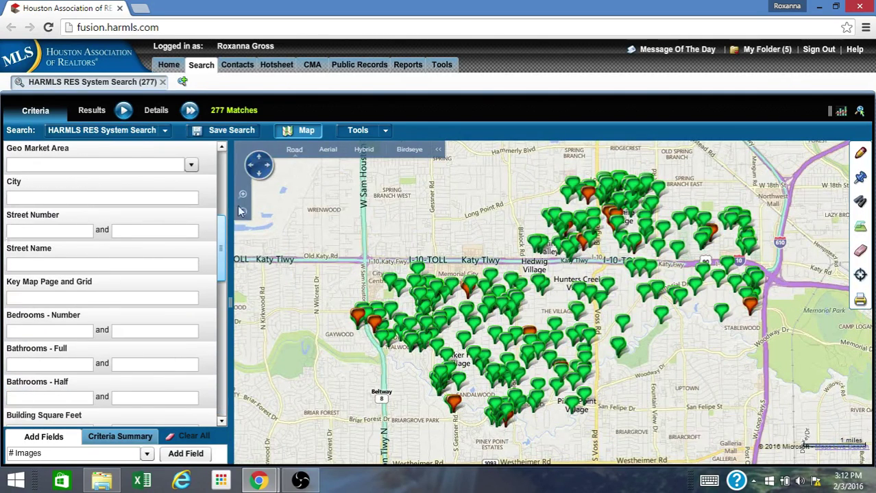
click(223, 168)
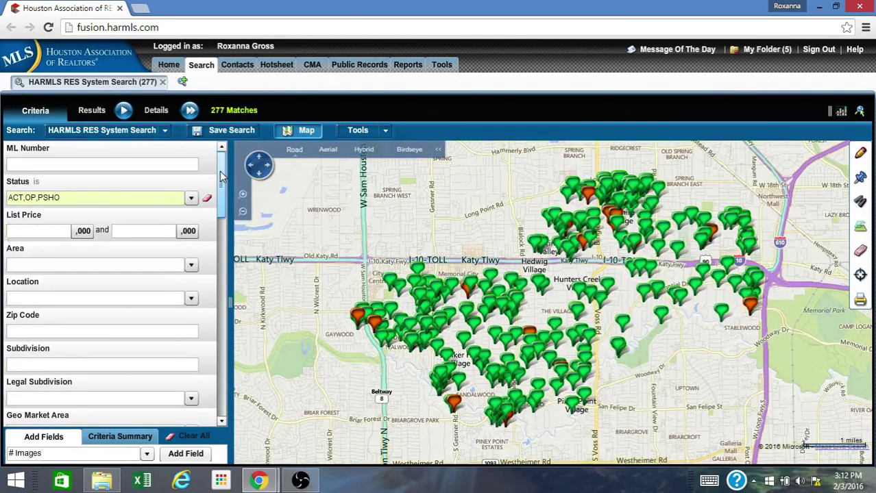
drag(219, 171, 220, 384)
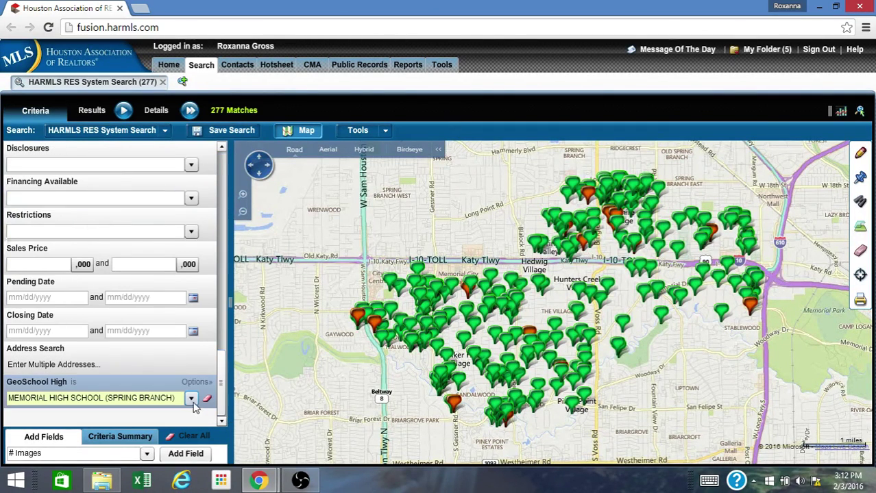
Add the School District field to the search criteria and clear the value of GeoSchool High.
click(61, 456)
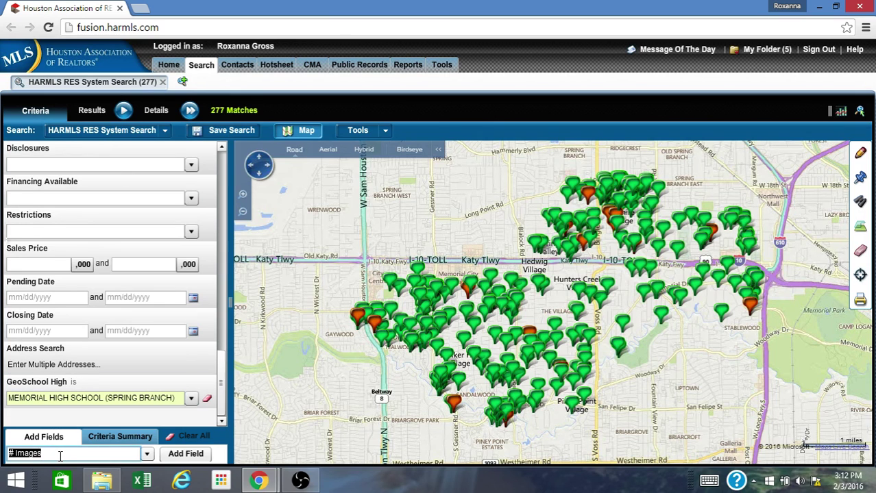
key(BackSpace)
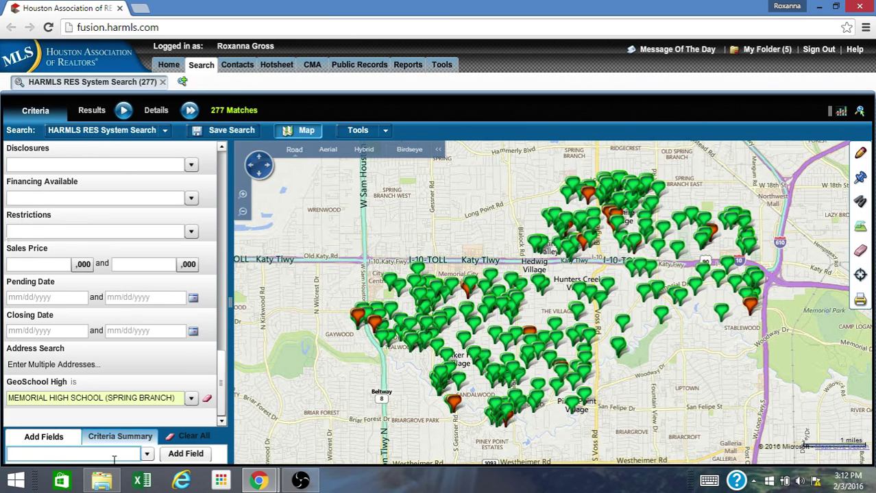
text(ele)
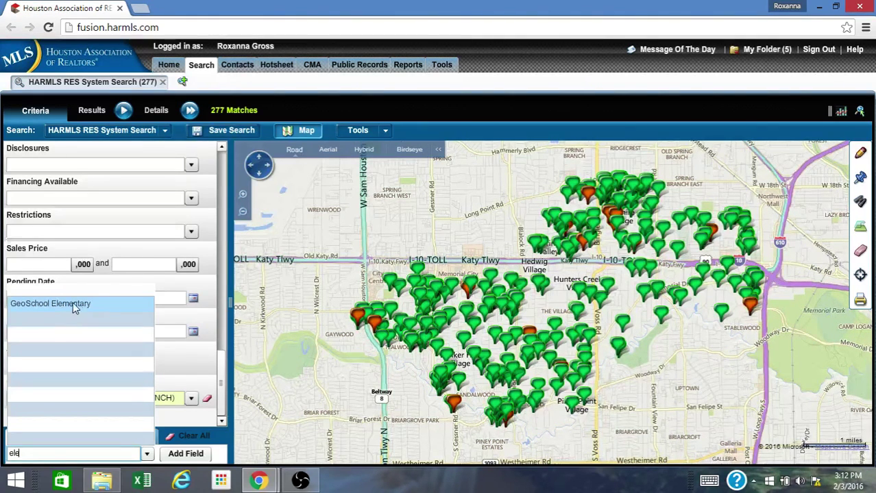
double_click(48, 454)
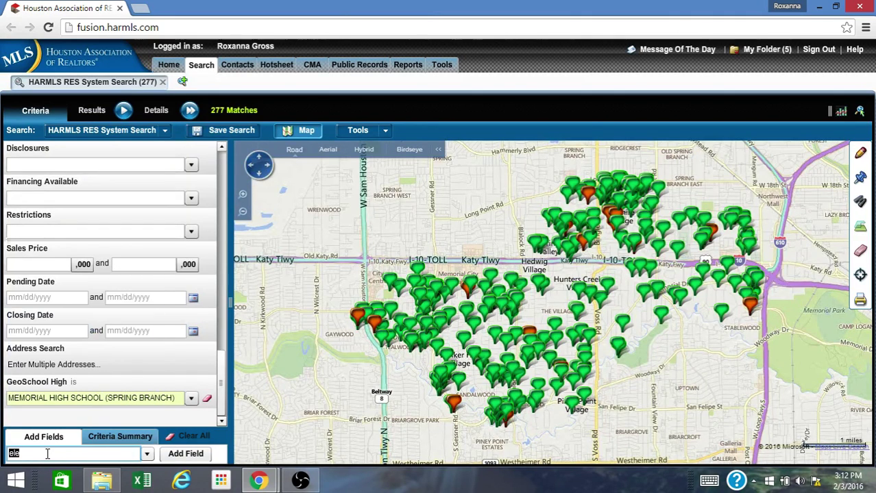
key(BackSpace)
text(schoo)
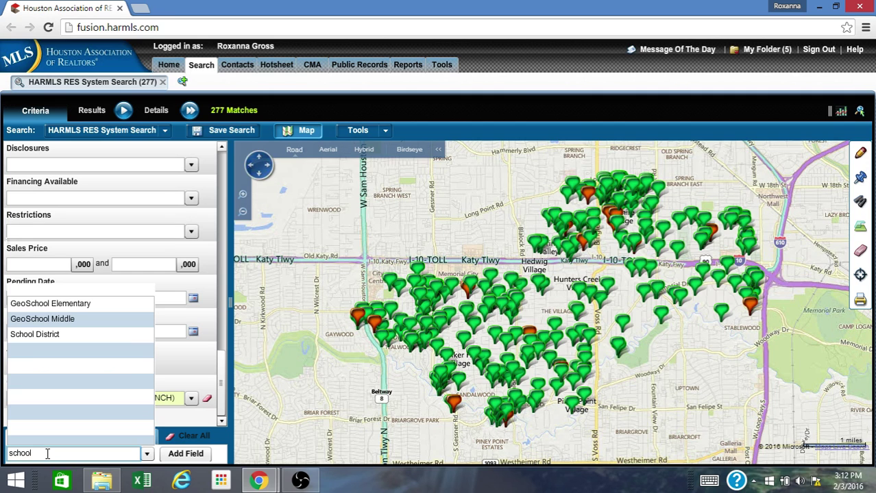
text(l)
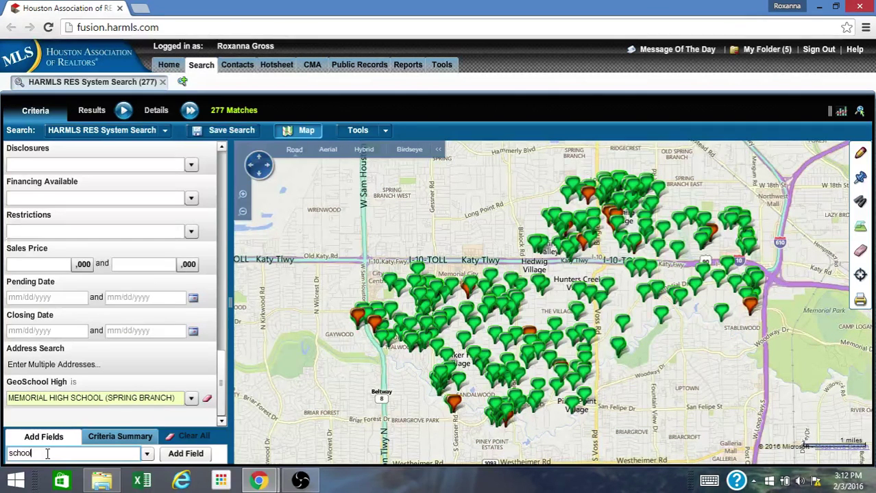
click(147, 454)
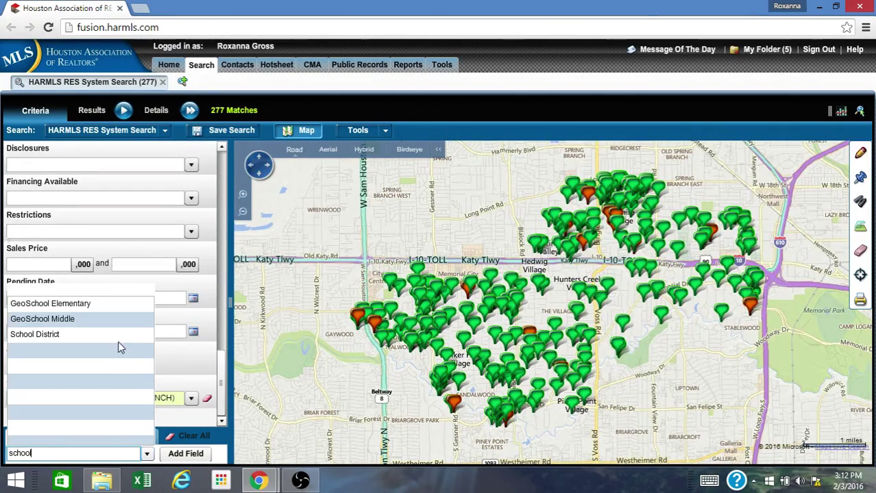
click(113, 335)
click(194, 453)
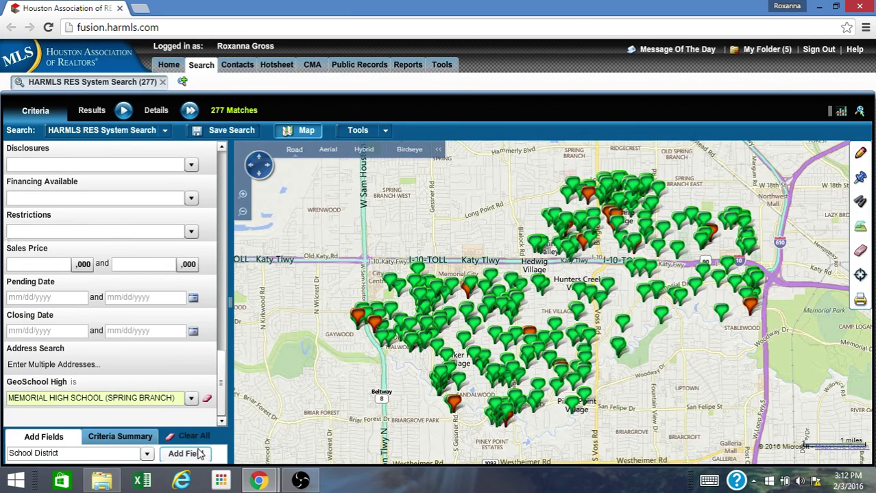
click(44, 391)
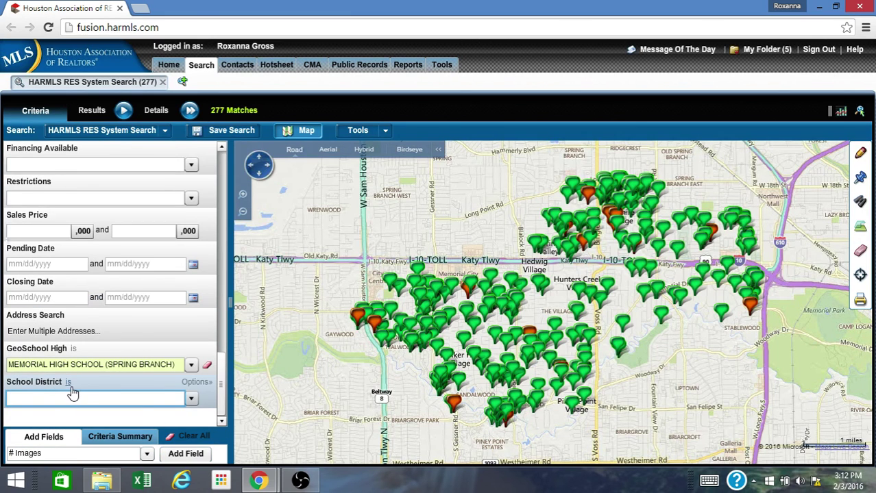
click(209, 367)
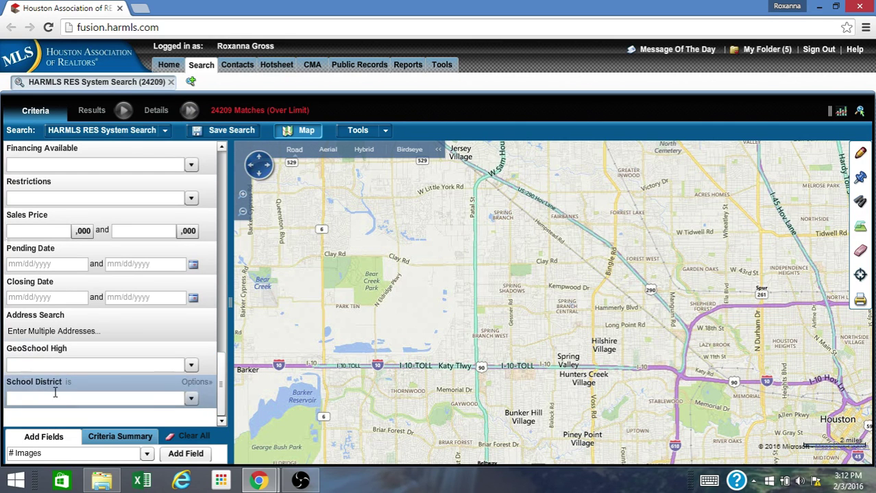
Look through the list of additional fields that can be added to the search criteria.
click(148, 455)
click(147, 455)
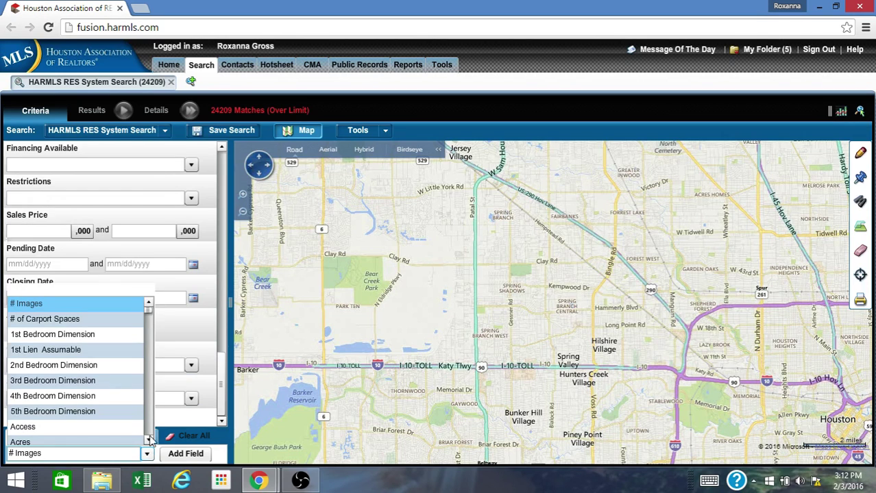
scroll(87, 390, down, 9)
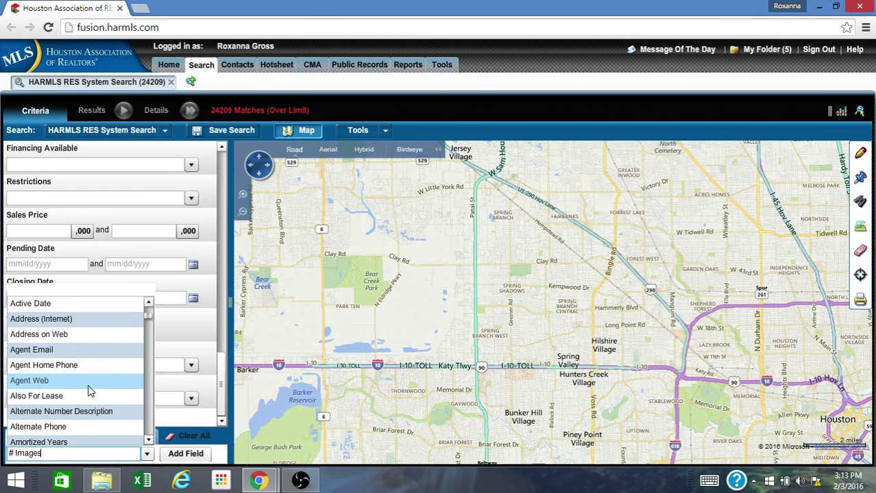
click(342, 344)
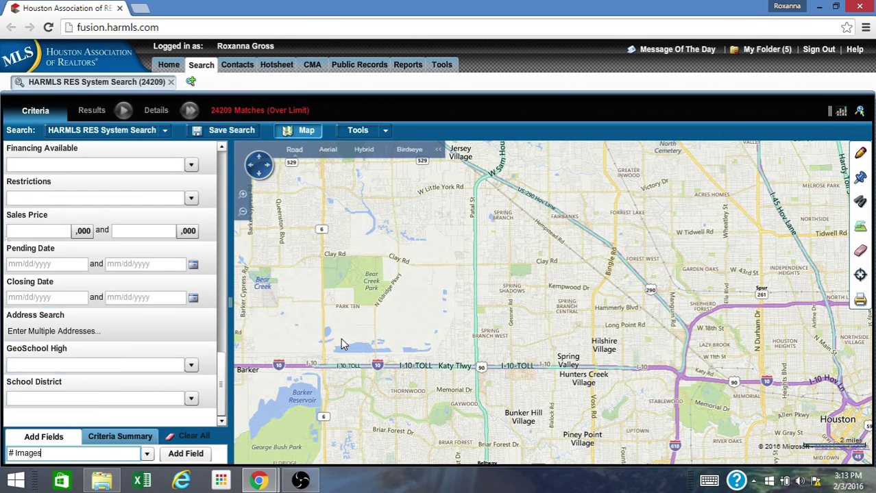
scroll(221, 391, up, 15)
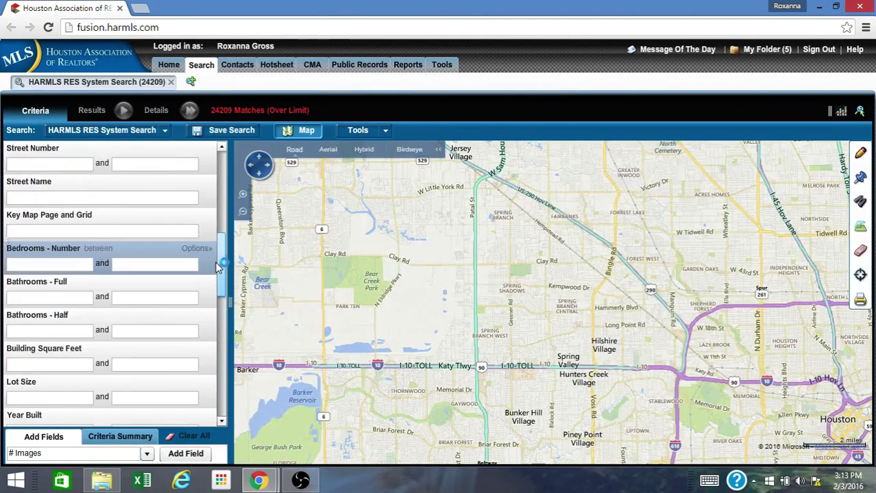
scroll(221, 185, up, 5)
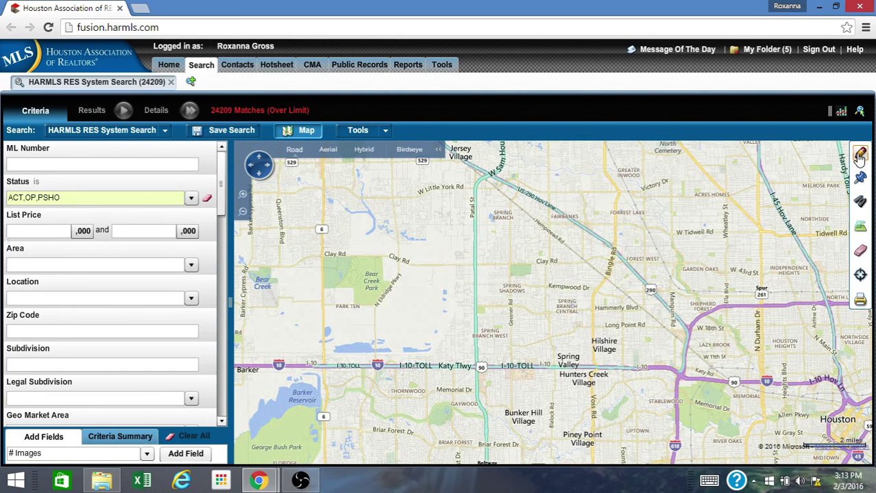
Turn on the School Districts map overlay and show the Katy Independent School District area.
click(861, 228)
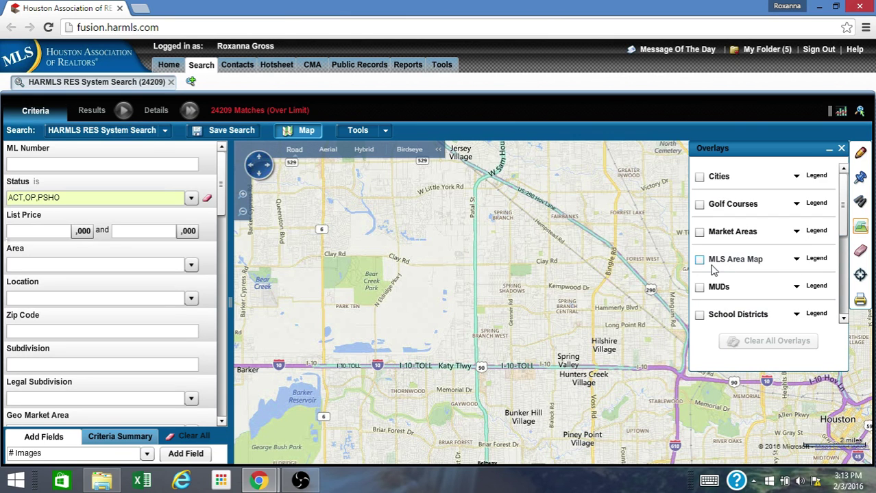
click(701, 317)
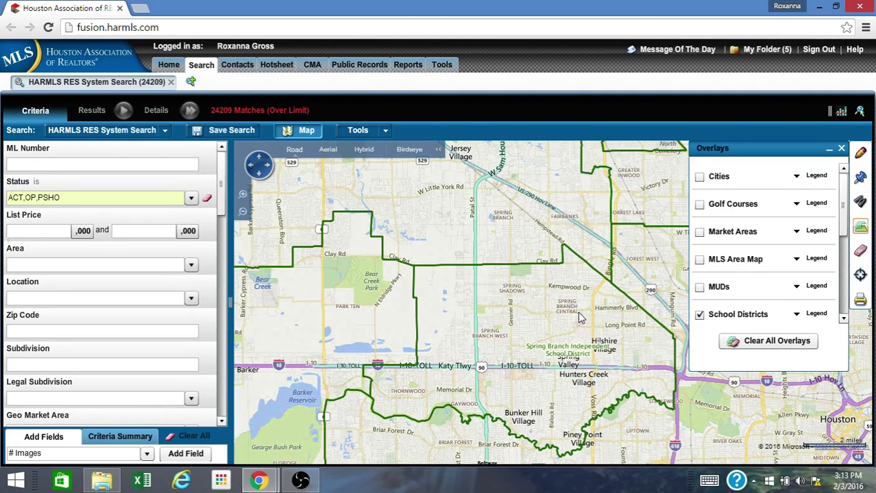
drag(579, 317, 500, 270)
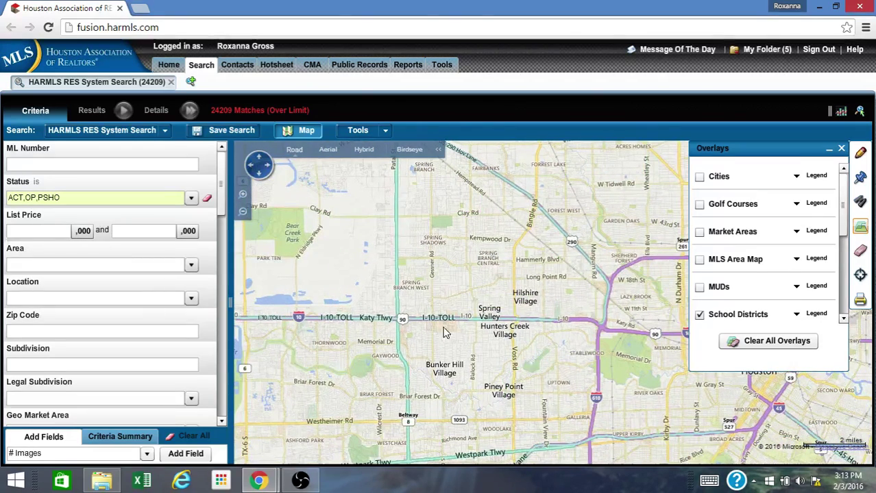
drag(342, 310, 500, 281)
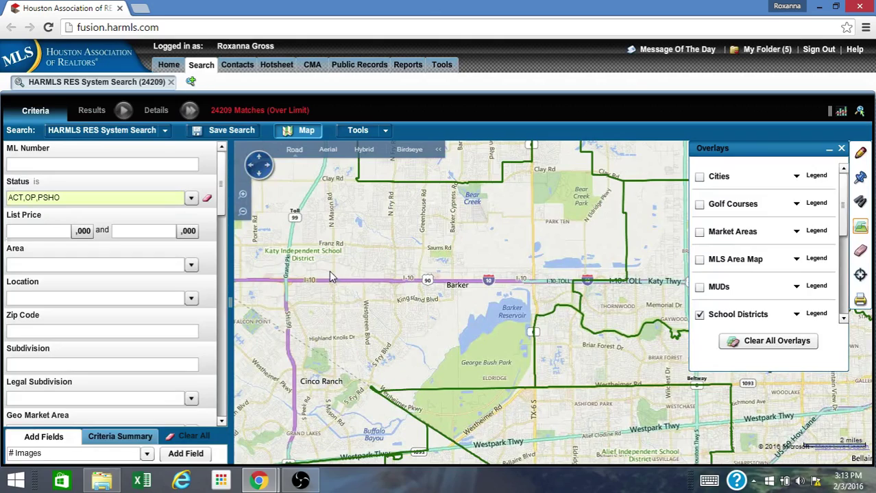
Examine the school district boundaries on the map from the Katy area across Alief and Spring Branch to Houston.
drag(543, 329, 479, 274)
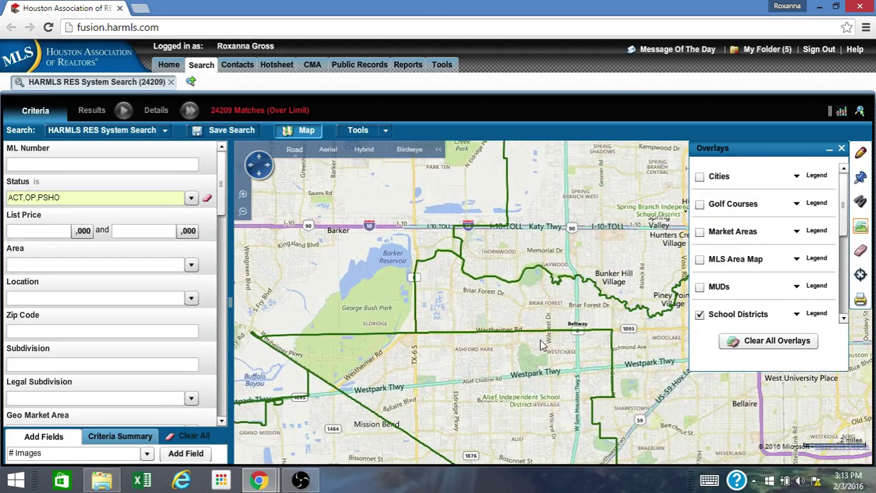
drag(543, 343, 419, 286)
drag(684, 421, 569, 419)
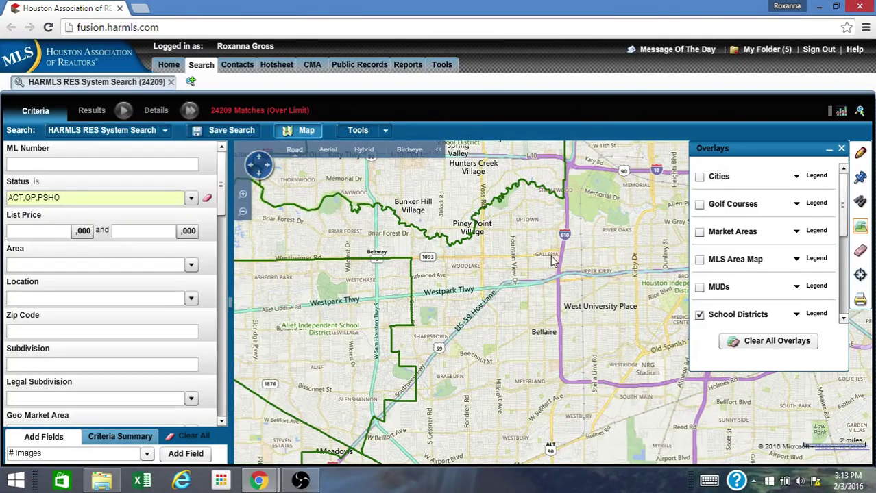
click(243, 213)
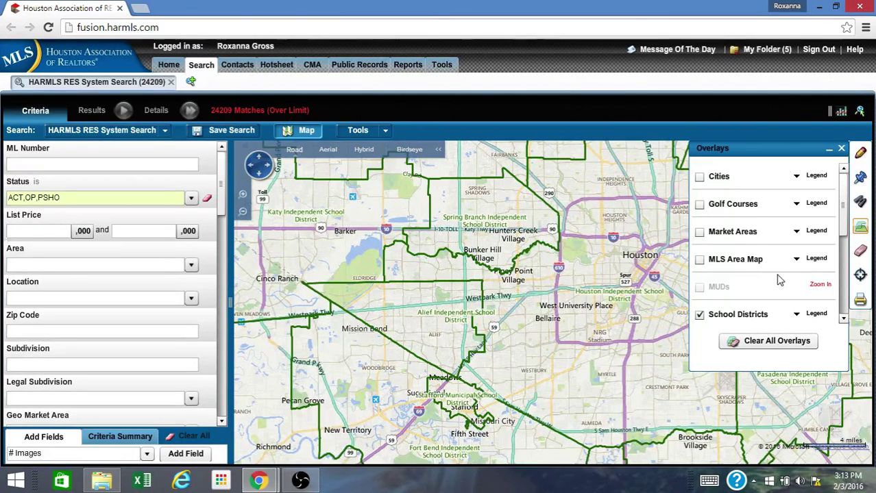
Replace the School Districts overlay with the Market Areas overlay and show the Medical Center Area up close.
click(702, 315)
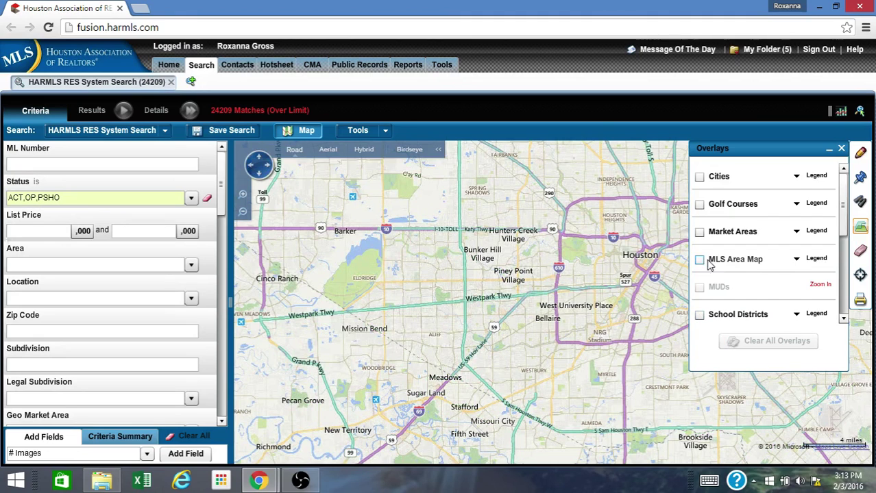
click(699, 234)
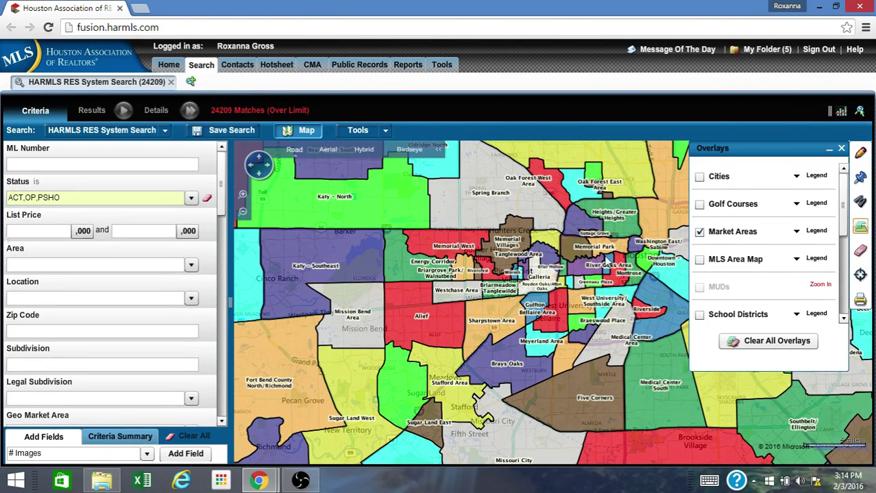
scroll(635, 351, up, 5)
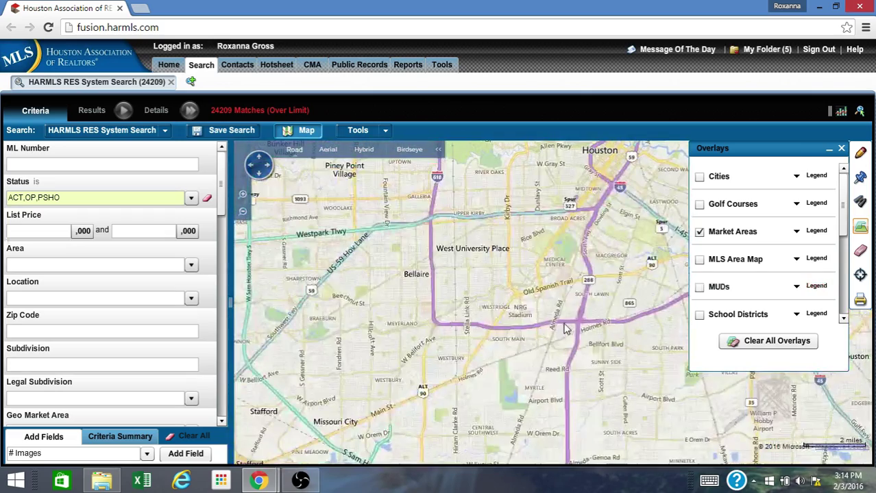
scroll(559, 313, up, 1)
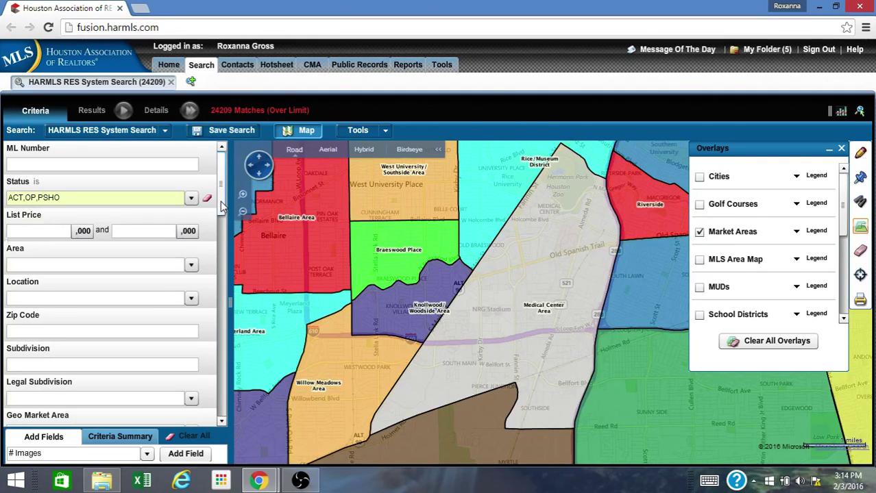
Try to look up "medica" as the Geo Market Area criterion without choosing one of the suggested areas.
scroll(221, 216, down, 1)
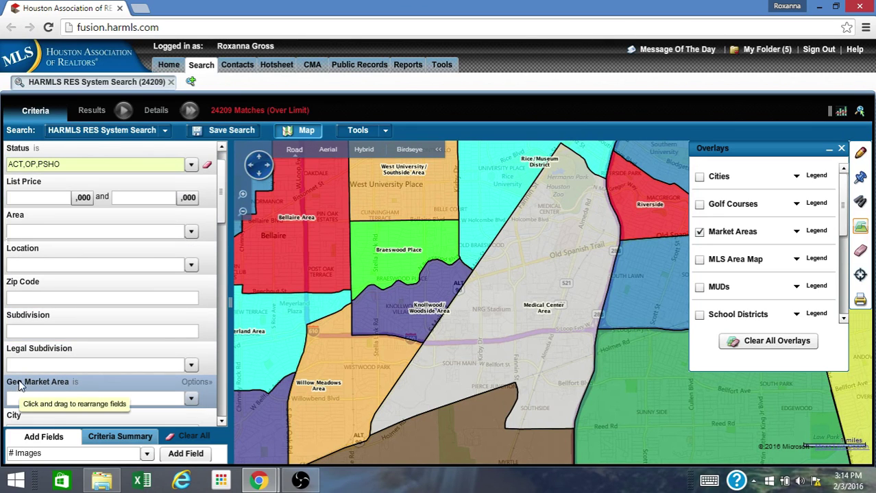
click(63, 402)
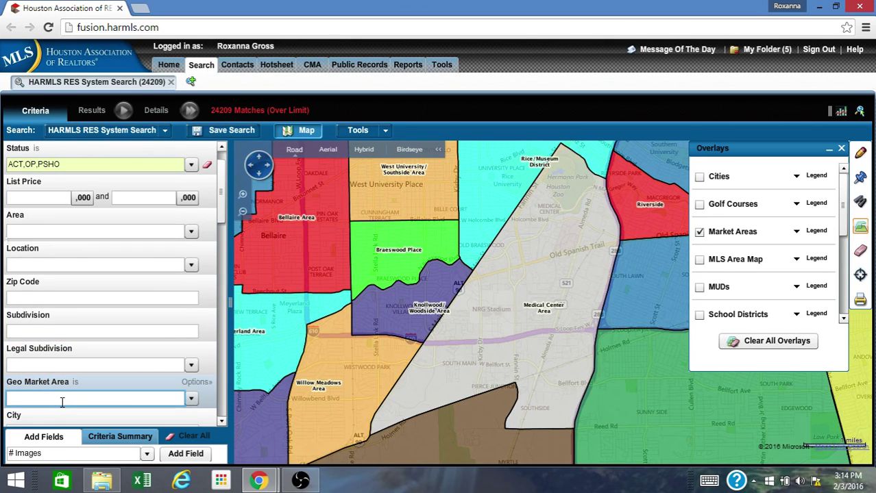
text(medica)
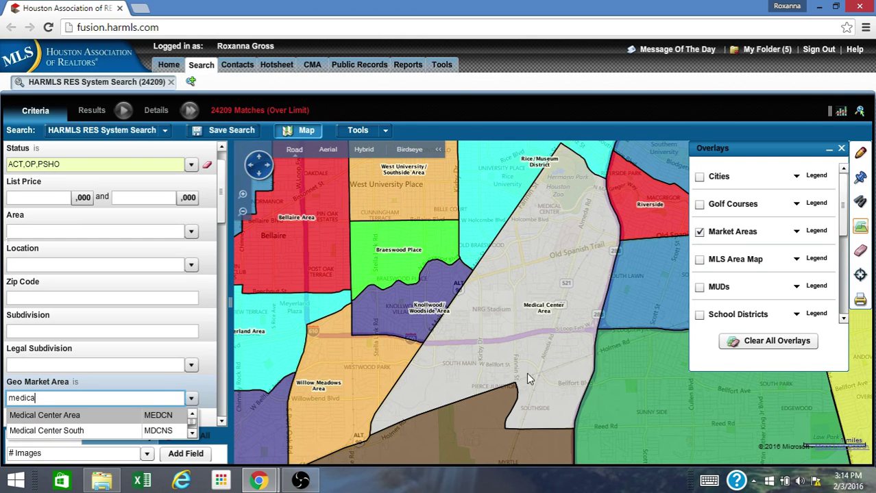
click(576, 372)
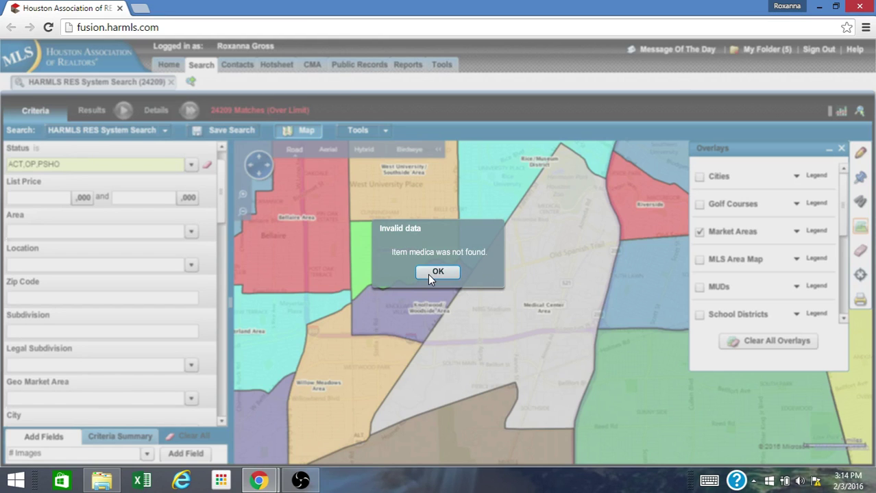
click(437, 272)
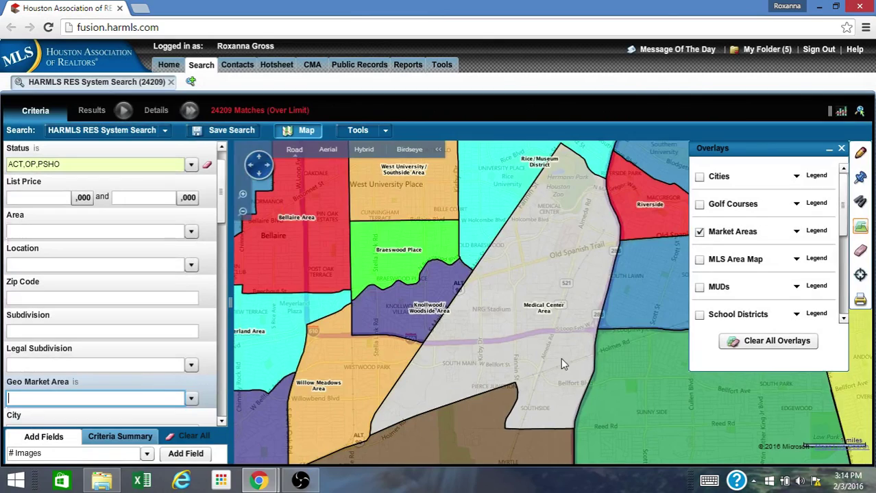
Examine the market areas around Medical Center South, Five Corners, Bellaire and the Galleria on the map.
drag(561, 363, 556, 280)
drag(534, 368, 540, 340)
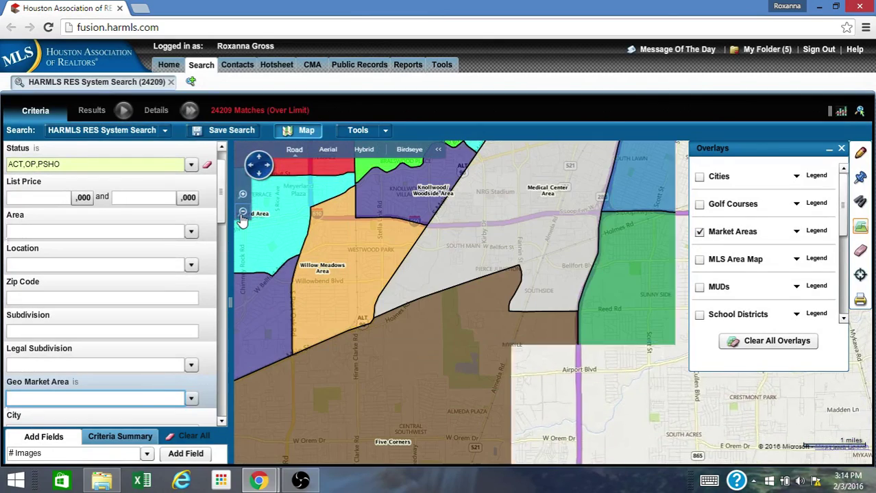
click(243, 211)
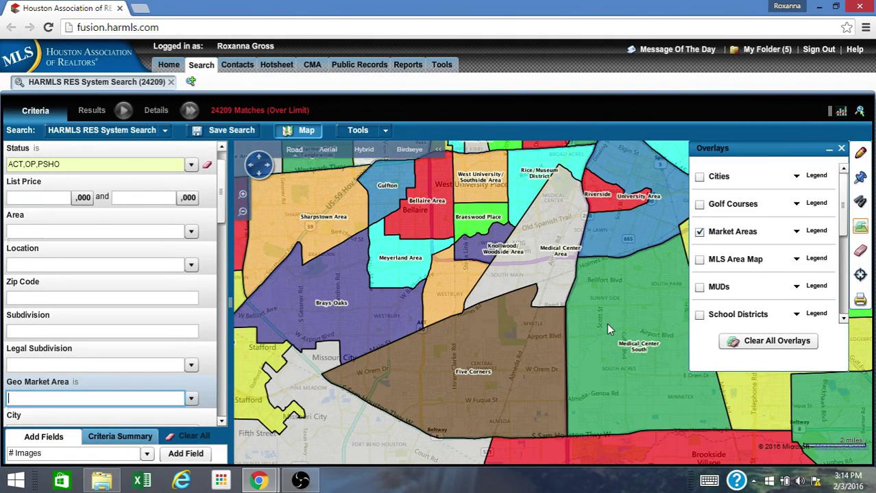
drag(603, 275, 597, 324)
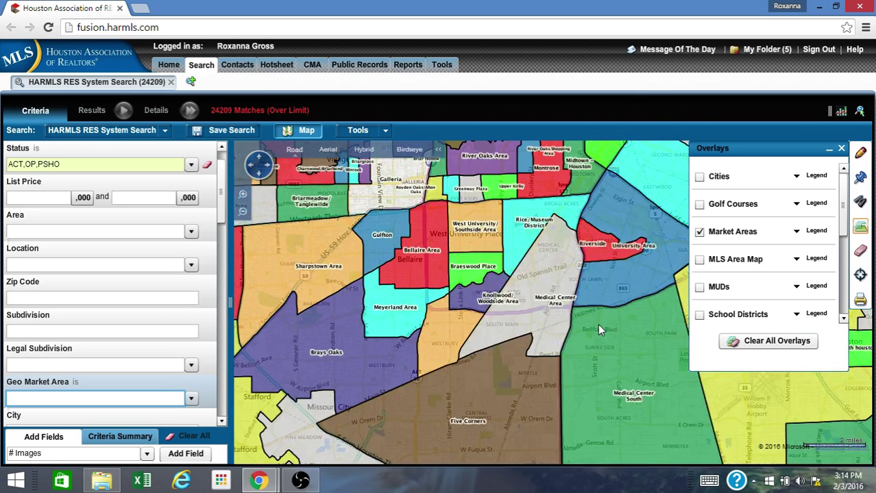
drag(394, 263, 459, 340)
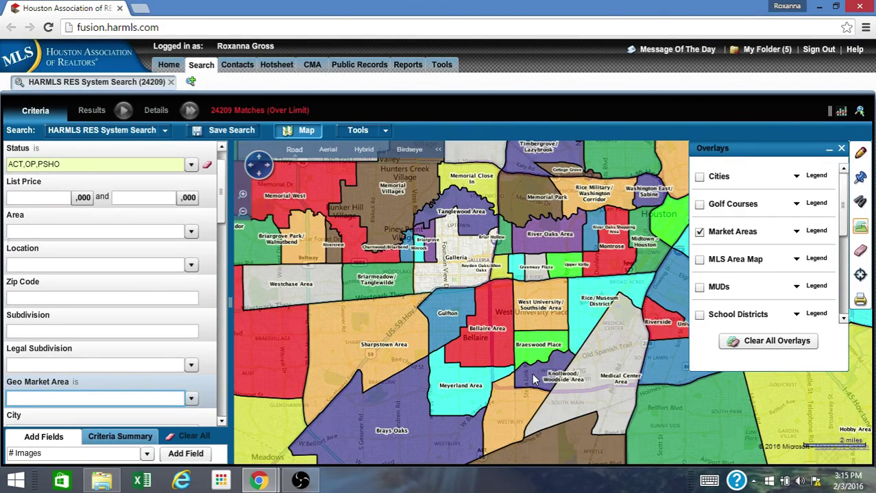
Turn off the Market Areas overlay, look through the remaining overlay options and close the overlay list.
click(722, 234)
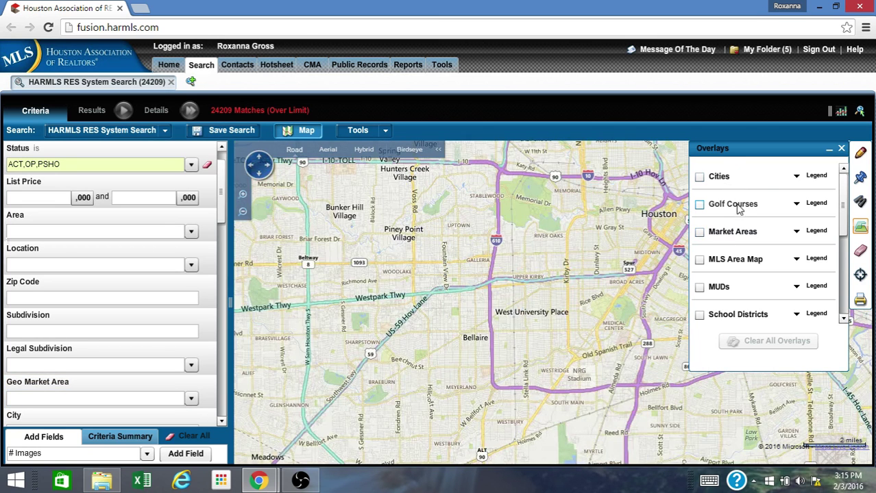
drag(840, 221, 841, 301)
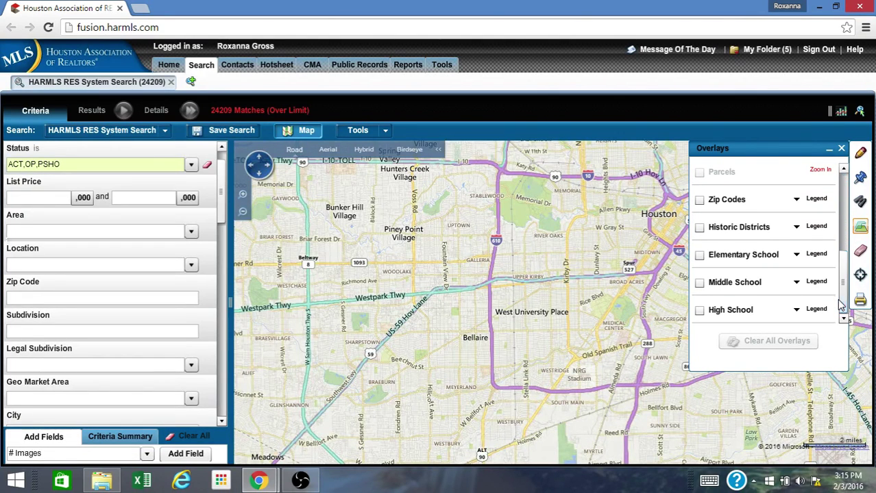
click(842, 150)
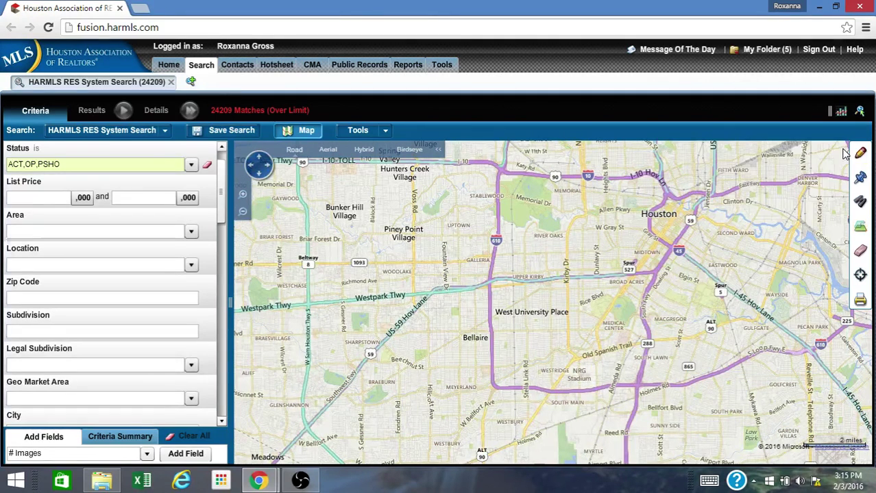
Open the shape drawing tools for custom search areas over a wide view of the Houston region.
click(242, 212)
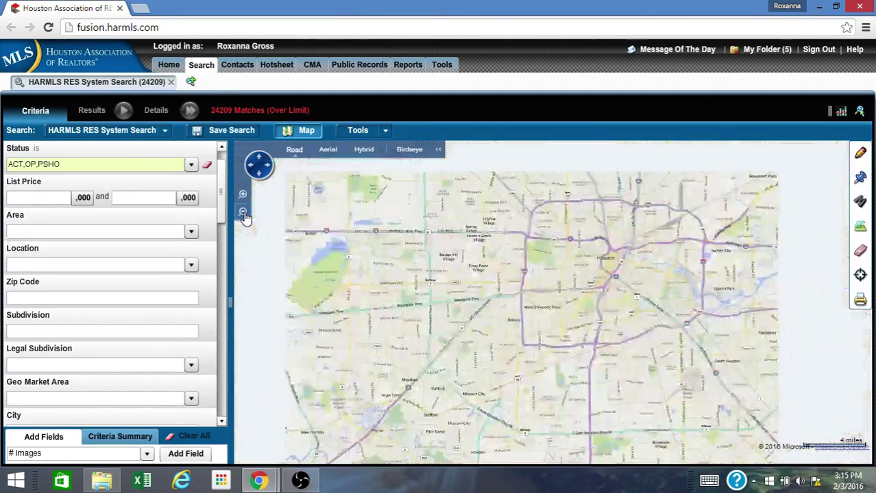
drag(526, 269, 579, 321)
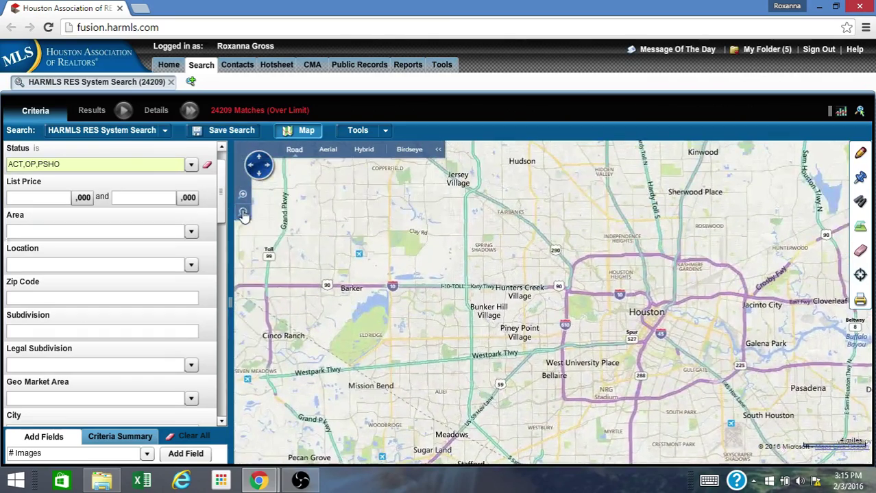
click(242, 212)
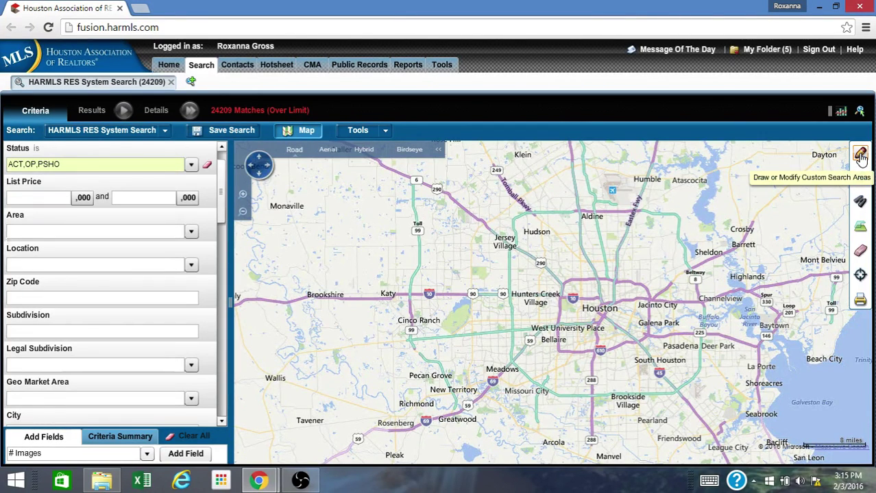
click(861, 155)
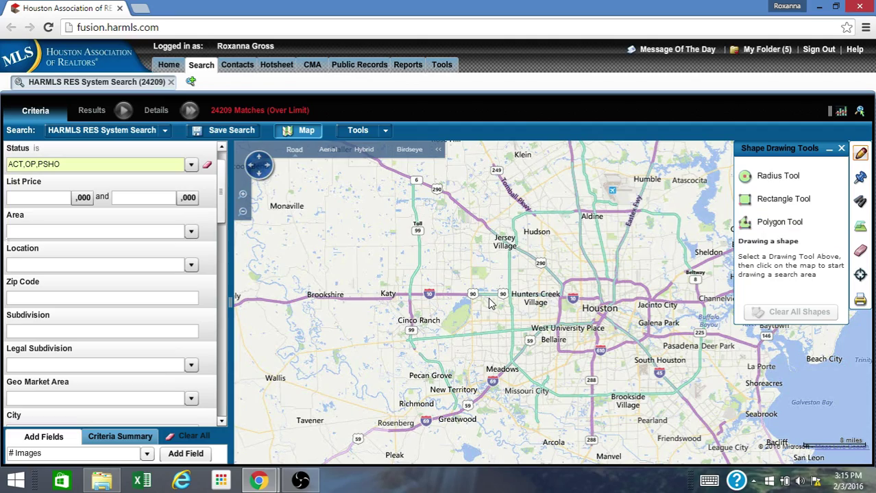
Start a polygon search area running east along I-10 from TX-6 to the Beltway and south to Briar Forest Dr.
scroll(490, 304, up, 1)
scroll(488, 298, up, 1)
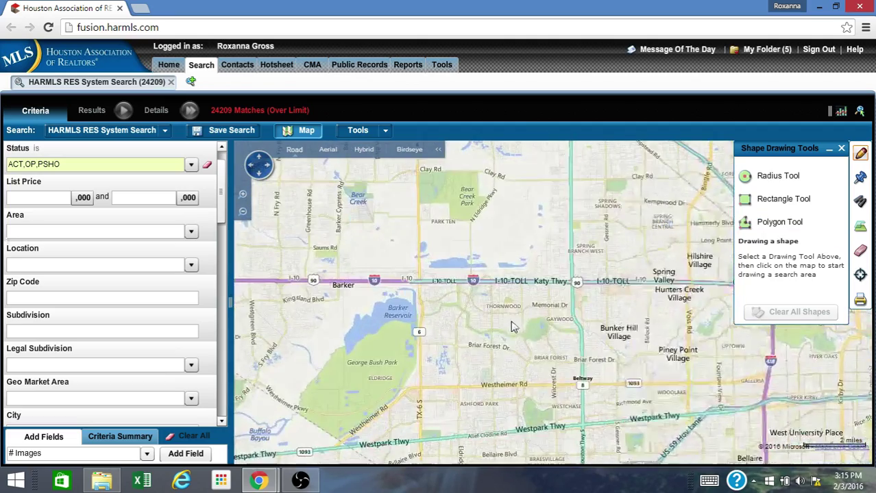
scroll(511, 320, up, 1)
drag(558, 309, 570, 252)
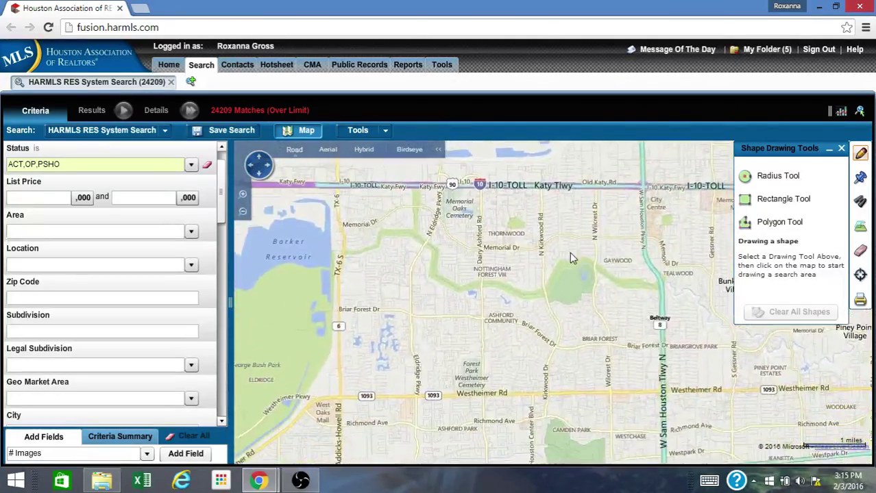
click(779, 222)
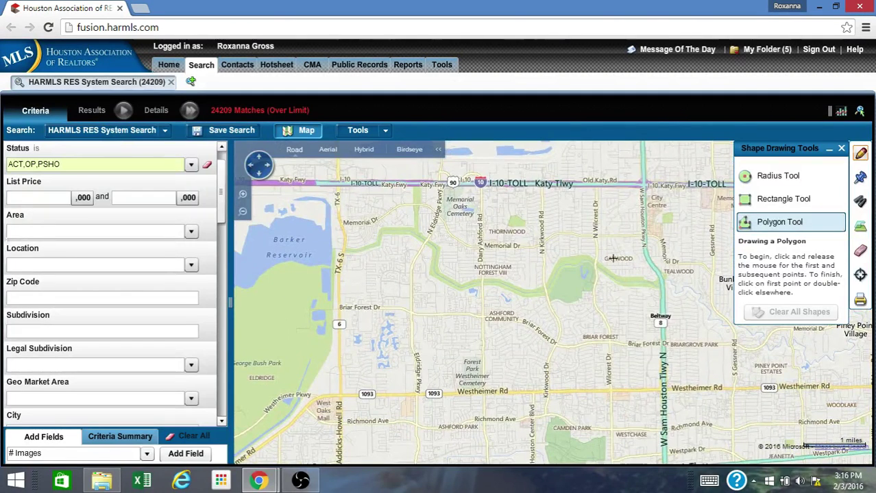
click(340, 183)
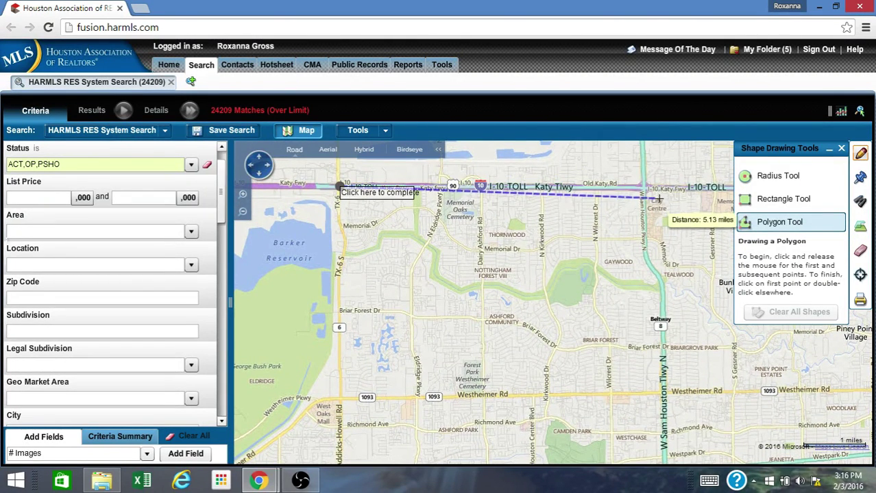
click(643, 187)
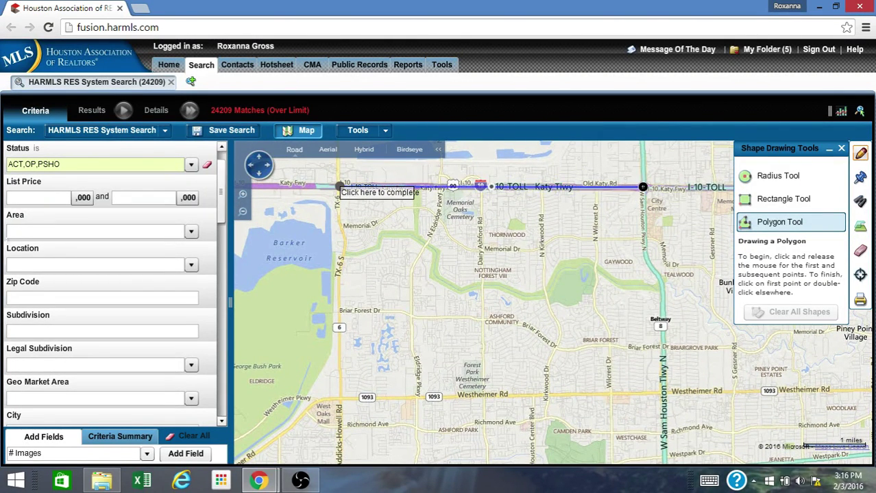
click(647, 260)
click(662, 295)
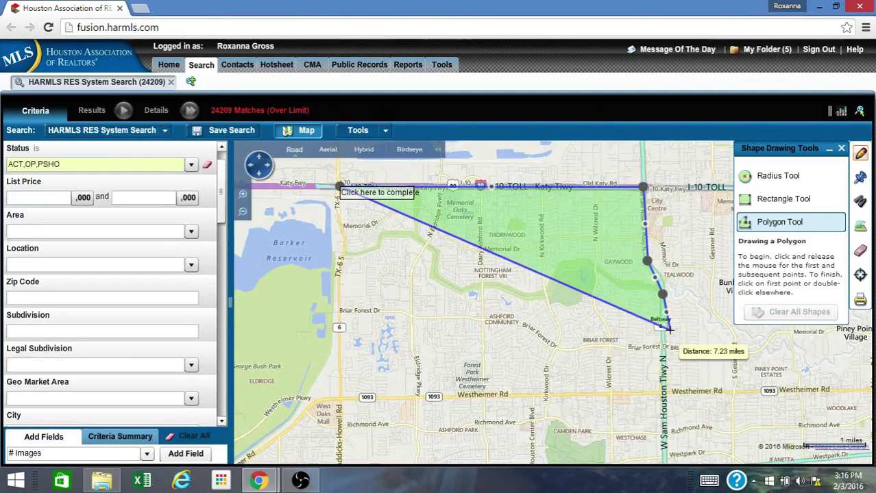
click(662, 343)
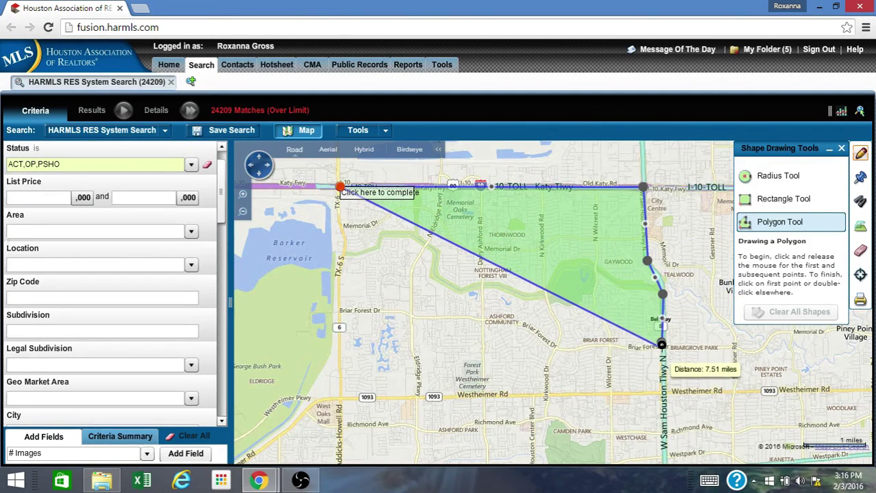
Continue the polygon search boundary west along Briar Forest Dr from the Beltway to TX-6.
click(628, 348)
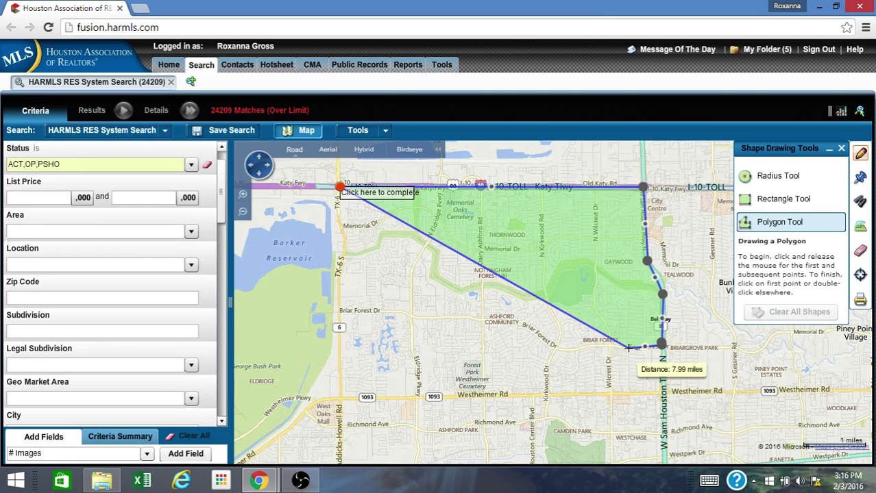
click(588, 344)
click(554, 345)
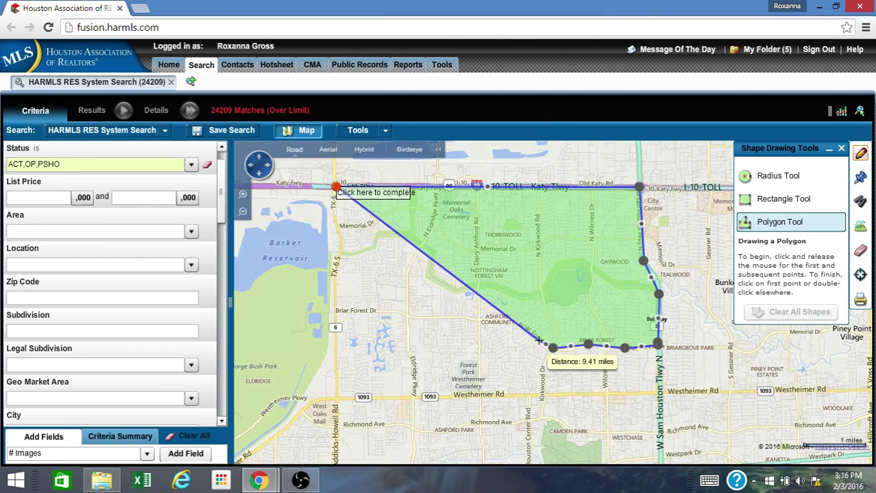
click(516, 324)
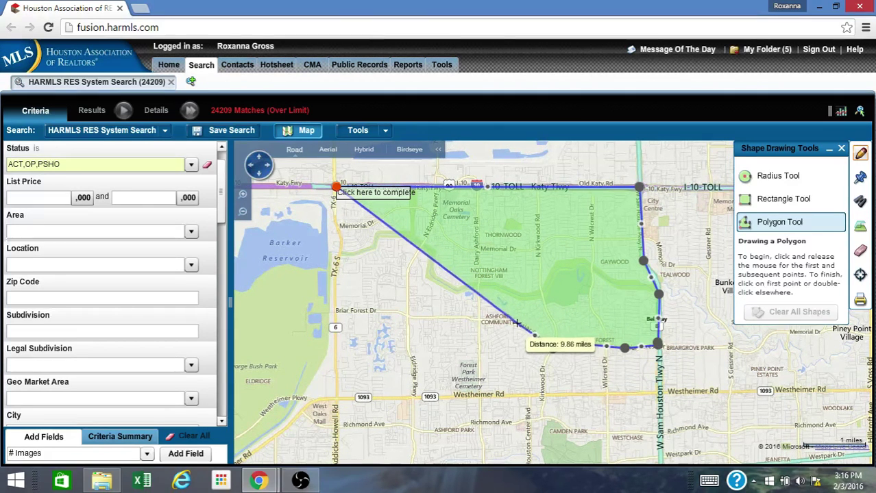
click(472, 318)
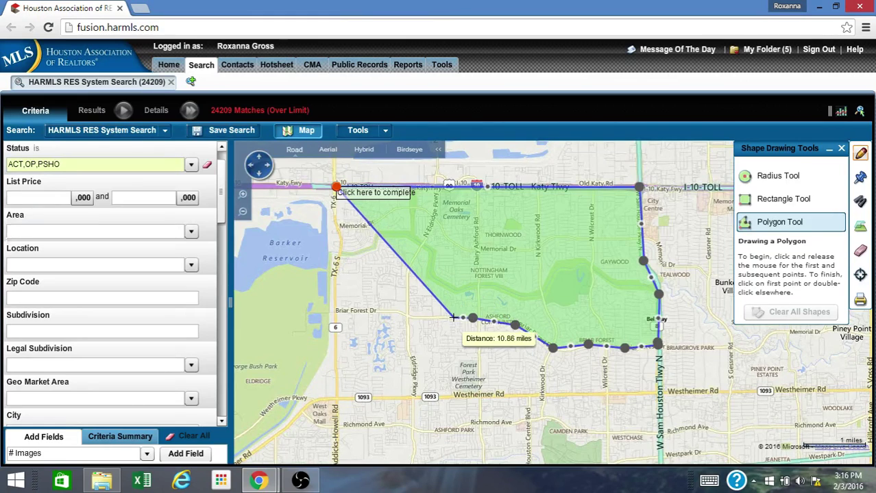
click(407, 315)
click(333, 312)
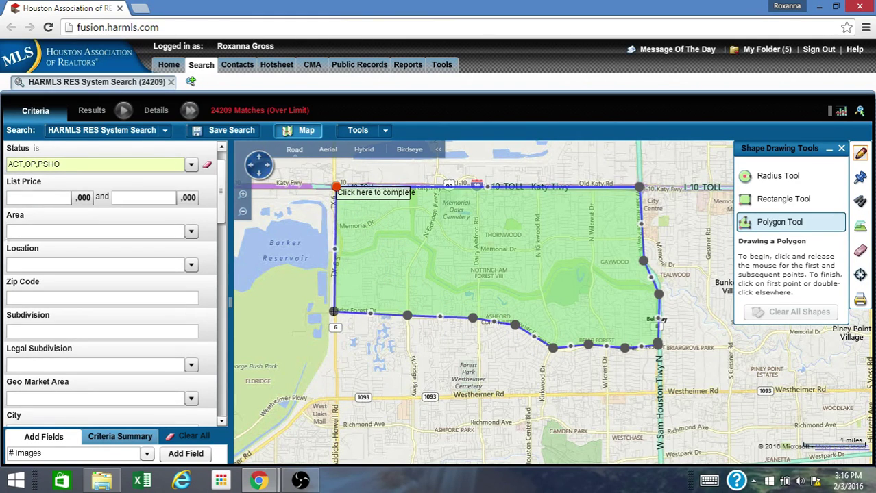
Run the polygon boundary north along TX-6 back to its starting point at I-10.
click(341, 250)
click(333, 209)
click(335, 187)
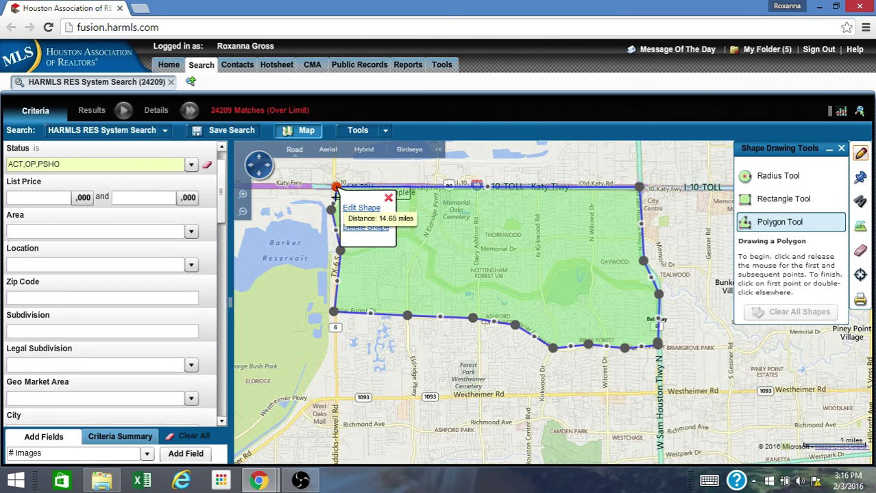
Try to close the polygon at its starting point where I-10 meets TX-6.
scroll(335, 187, up, 1)
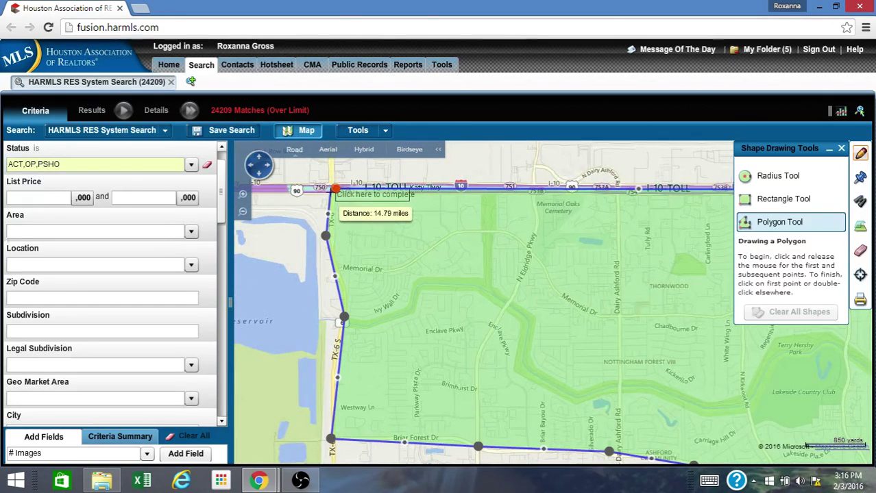
click(335, 189)
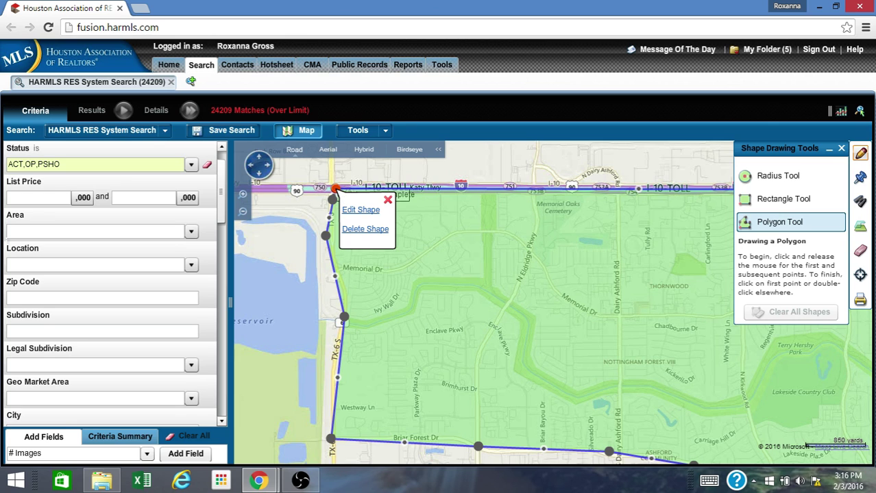
right_click(345, 182)
click(336, 185)
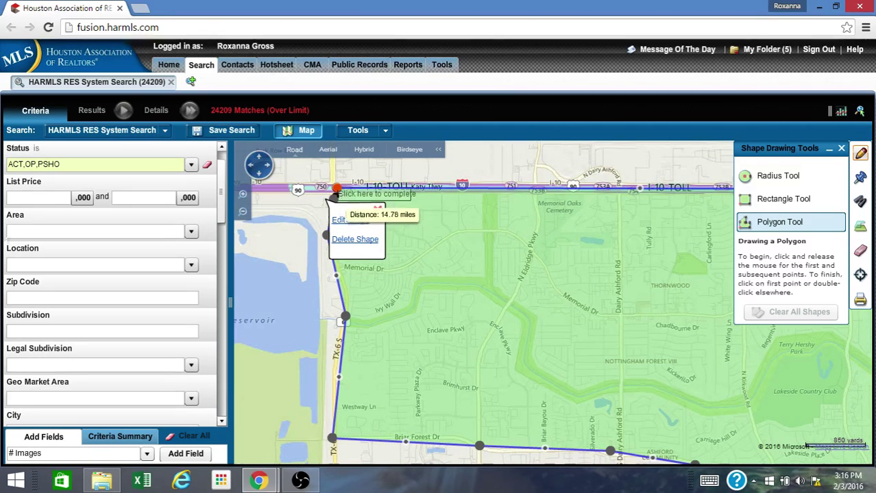
click(336, 188)
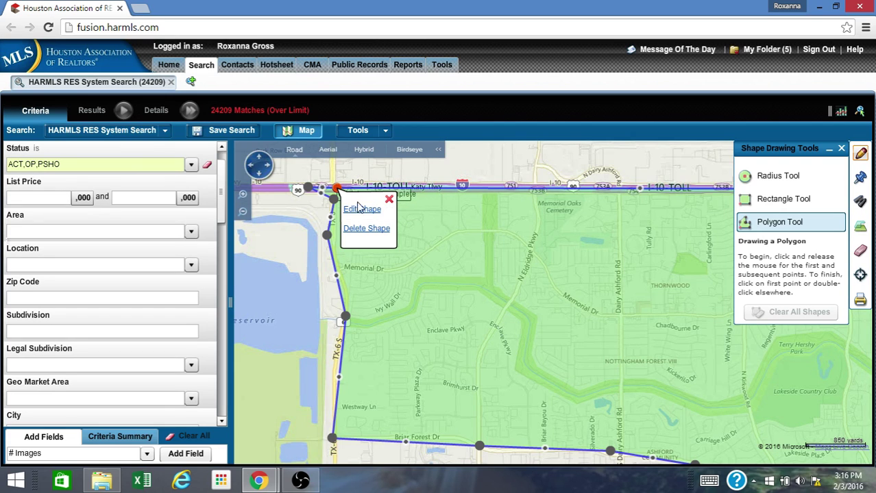
click(361, 211)
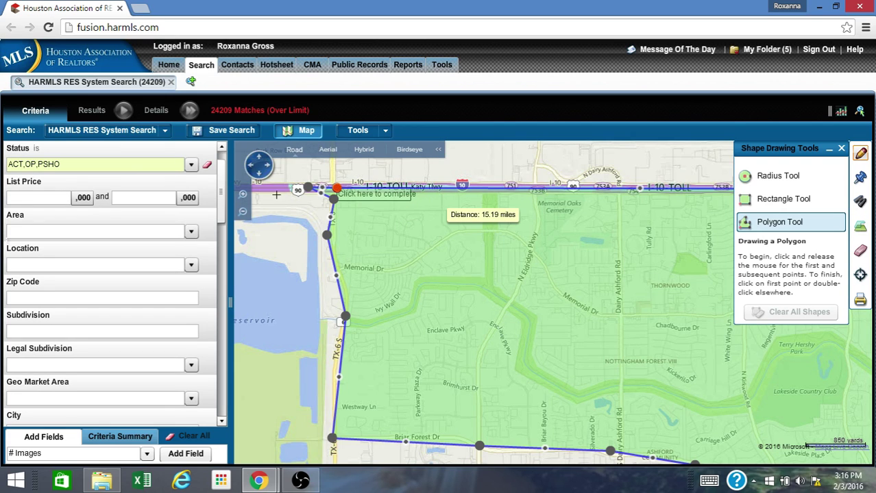
click(242, 212)
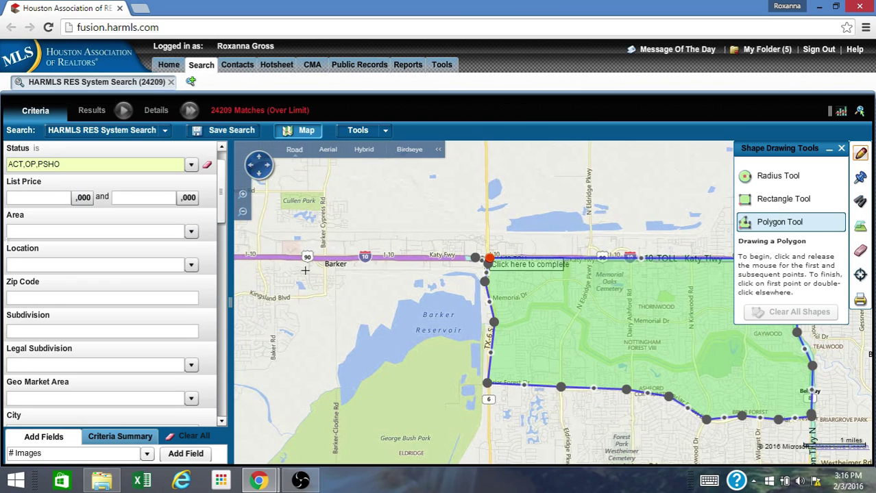
Finish the polygon by switching to the Radius Tool, and open the drawn shape for editing.
click(780, 176)
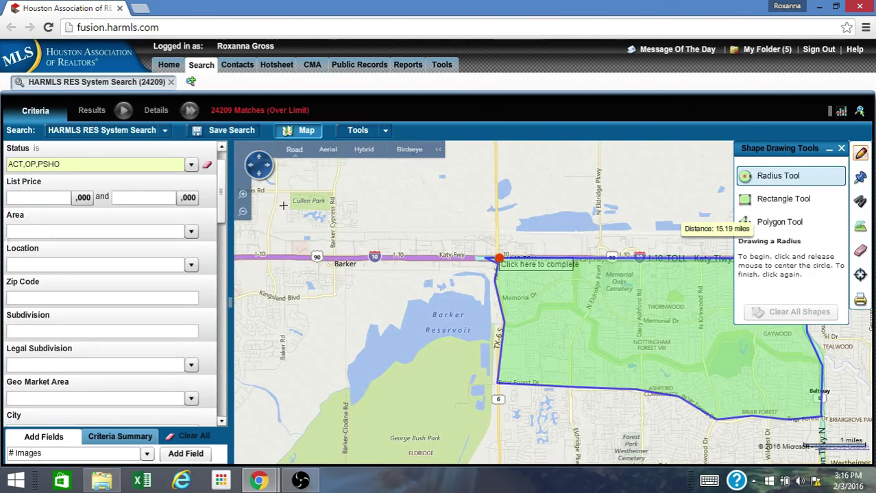
click(243, 211)
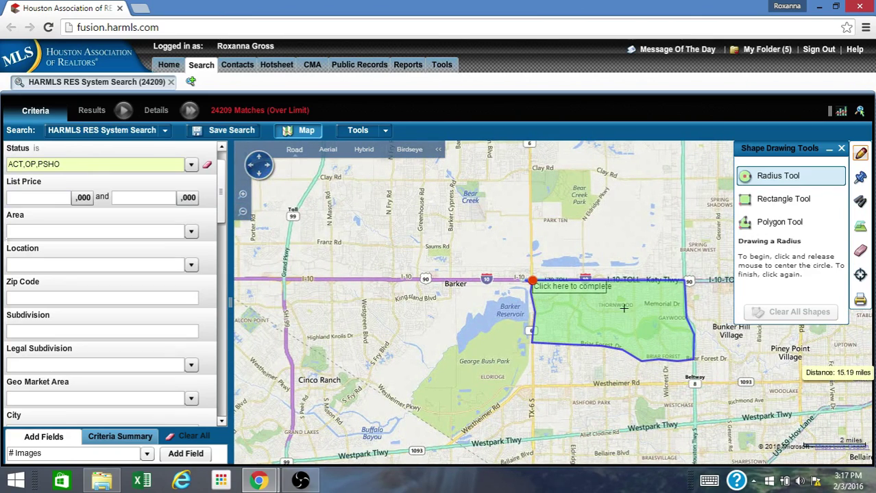
click(531, 280)
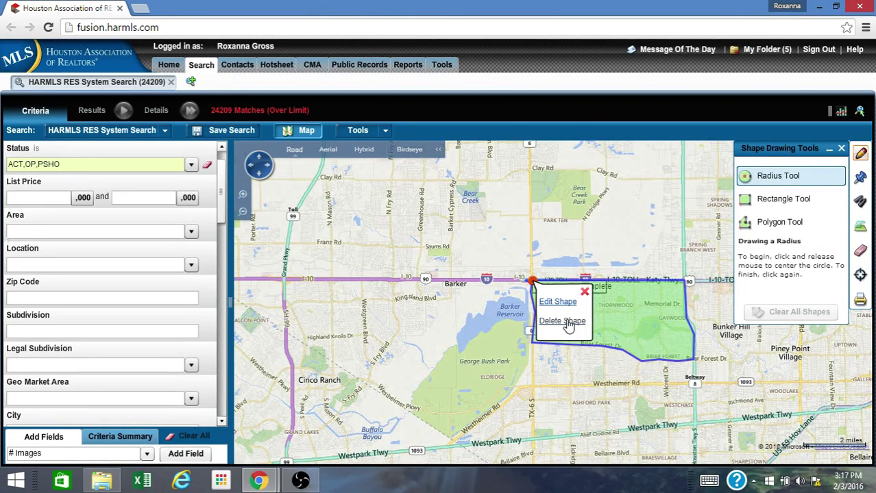
click(556, 302)
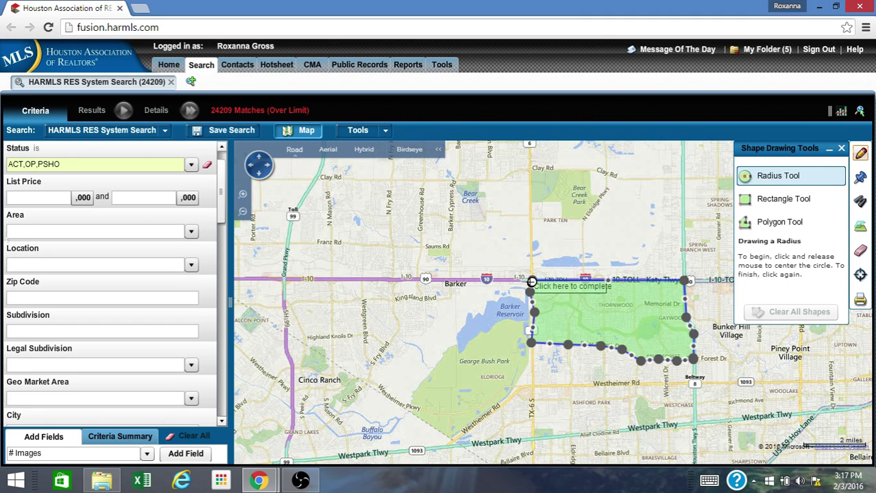
click(531, 281)
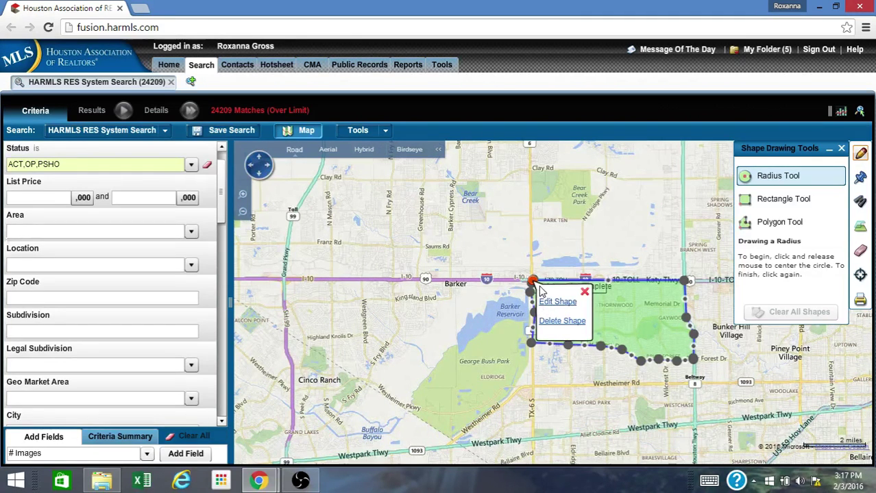
click(566, 306)
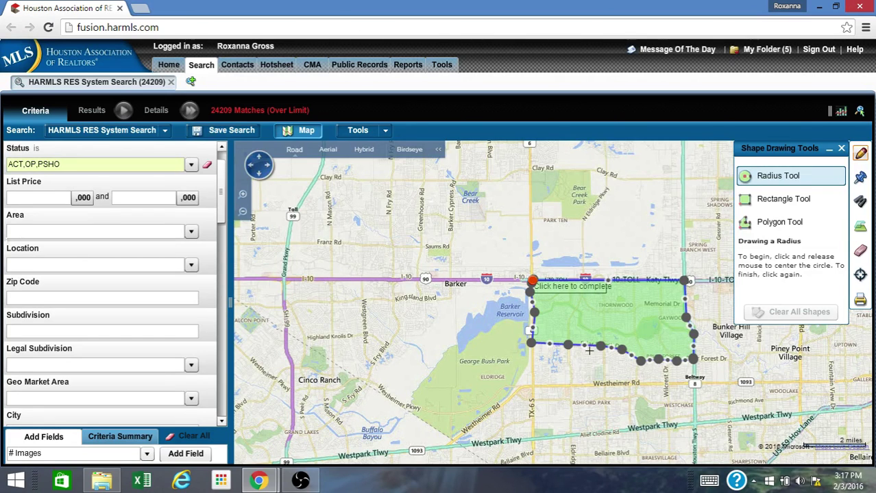
Draw a radius search circle centered on Clay Rd near Bear Creek Park, north of the polygon.
click(765, 178)
drag(593, 178, 601, 189)
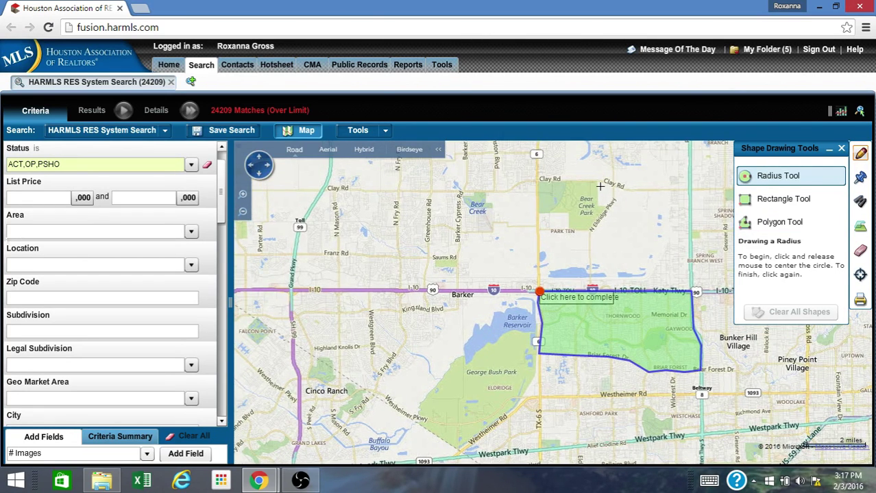
click(600, 186)
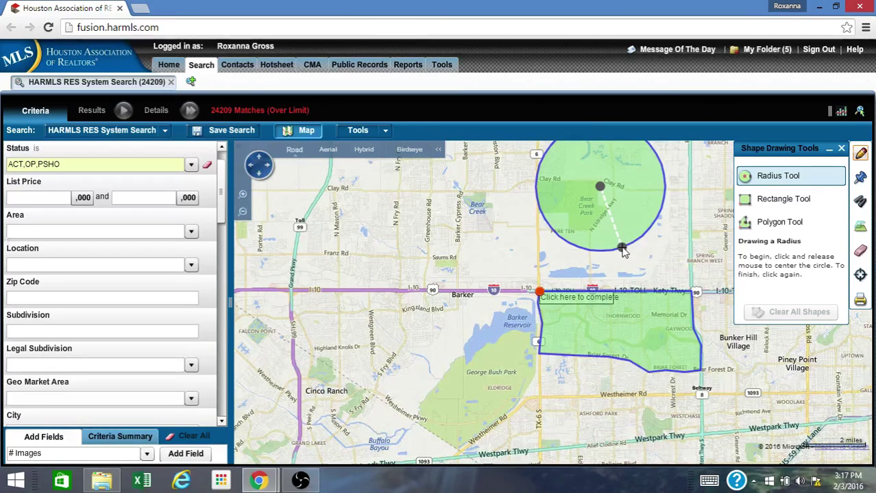
click(621, 248)
scroll(623, 252, down, 1)
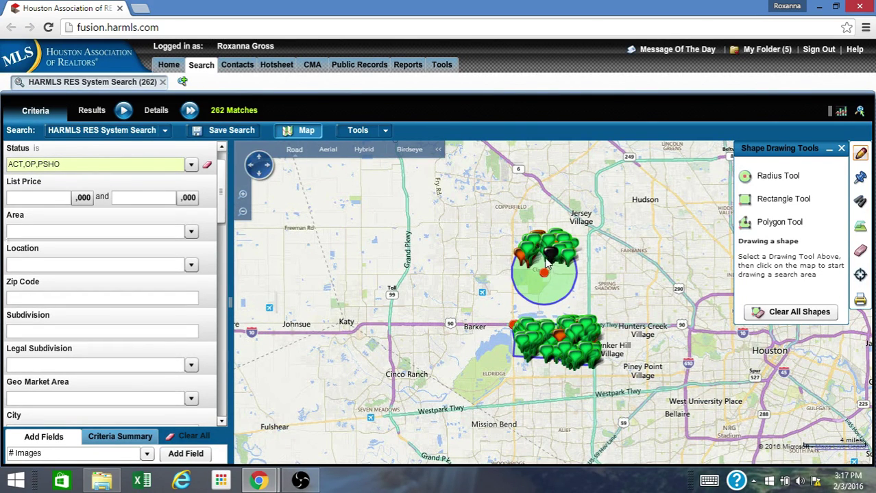
Draw another radius search circle of about 1.99 miles centered on the Grand Pkwy at Cinco Ranch.
click(771, 176)
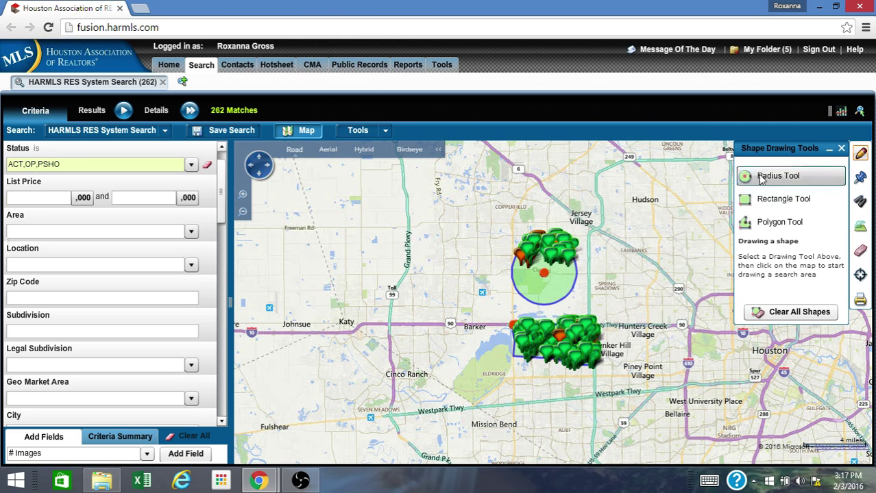
click(392, 373)
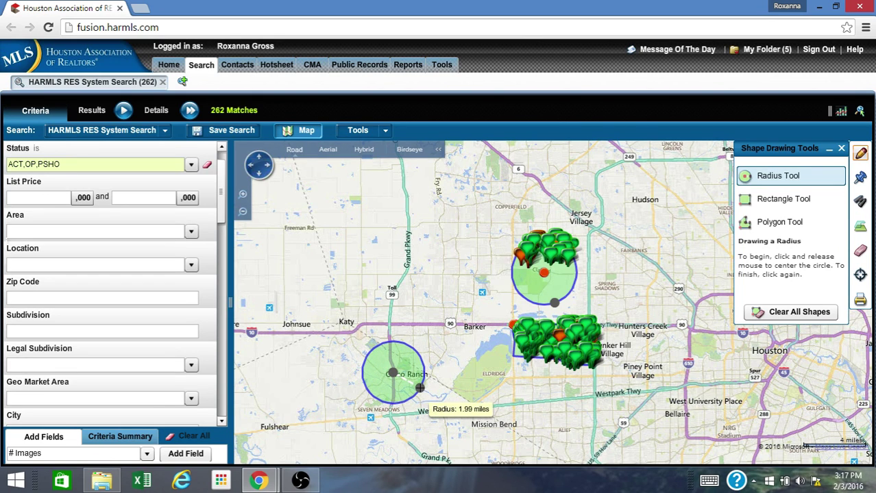
click(419, 388)
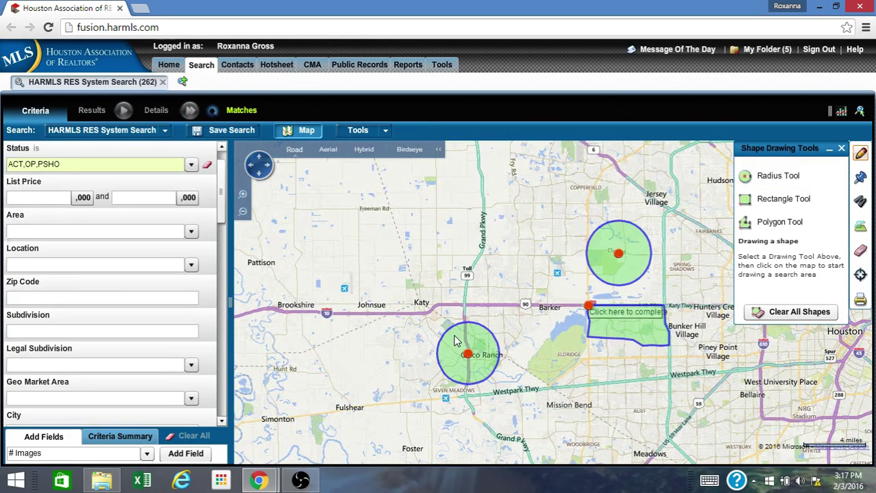
click(636, 312)
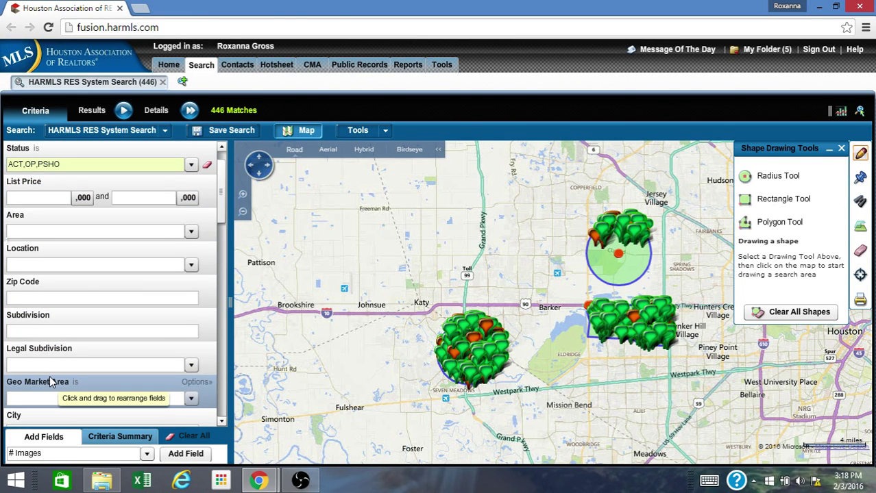
Close the shape drawing tools and set the maximum list price to 200 thousand.
click(840, 150)
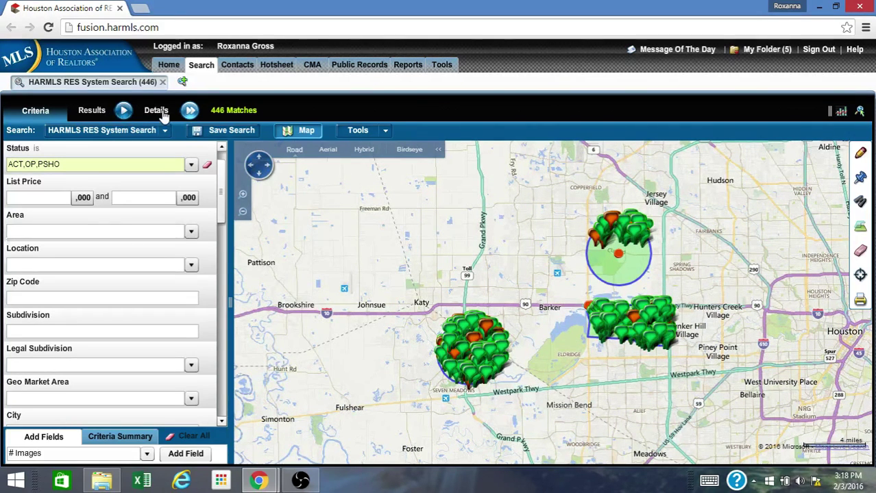
click(139, 197)
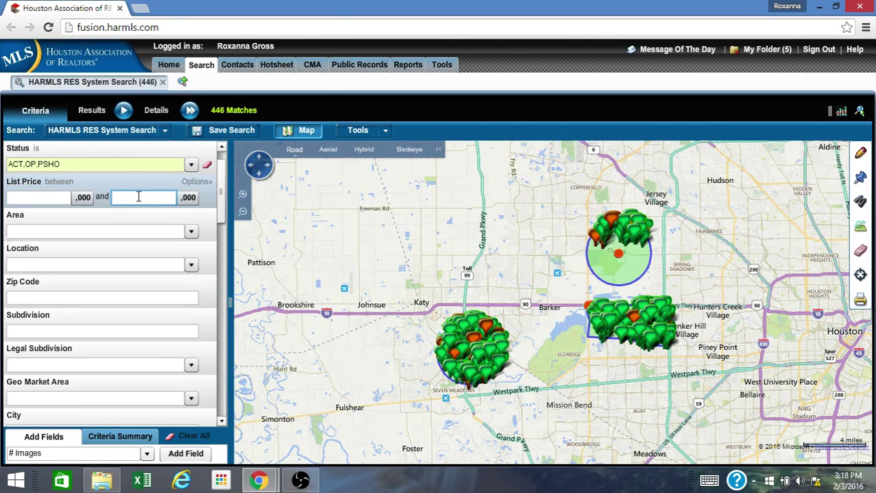
text(200)
key(Tab)
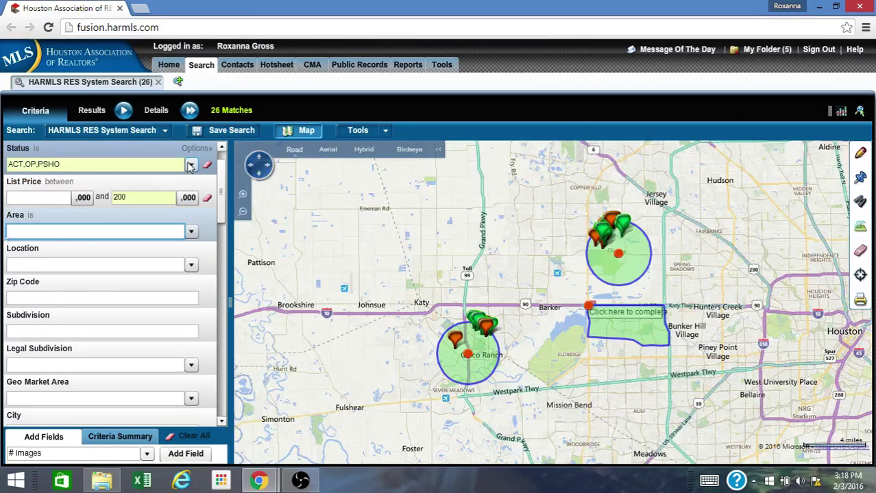
Limit the status to Active by removing Option Pending and Pending Continue to Show.
click(191, 164)
click(132, 212)
click(136, 228)
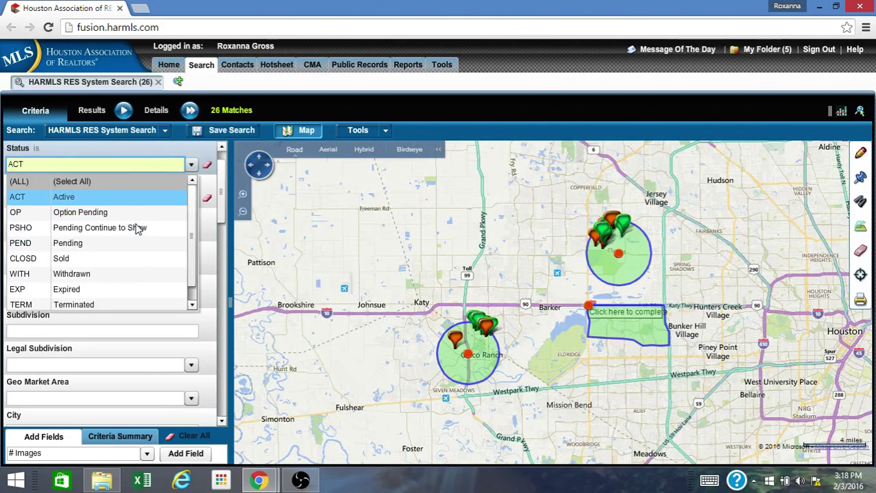
Open the details of the matching listings and page forward to the third one.
click(162, 111)
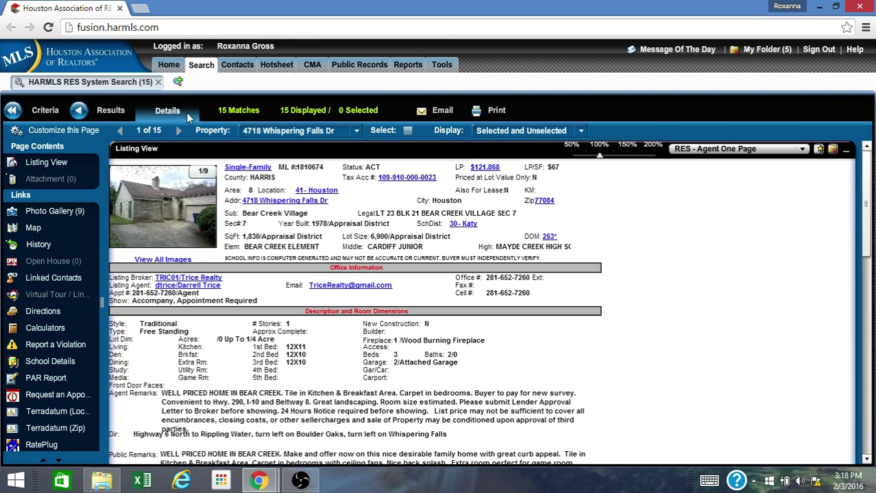
click(177, 132)
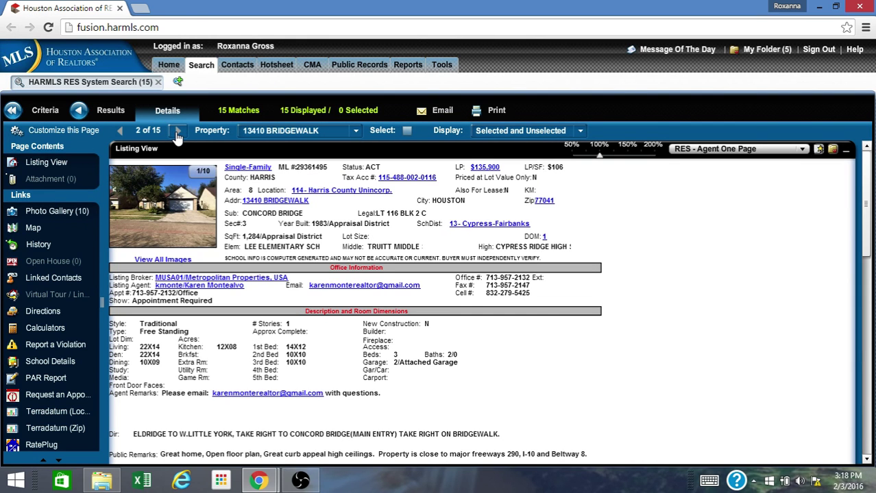
click(178, 132)
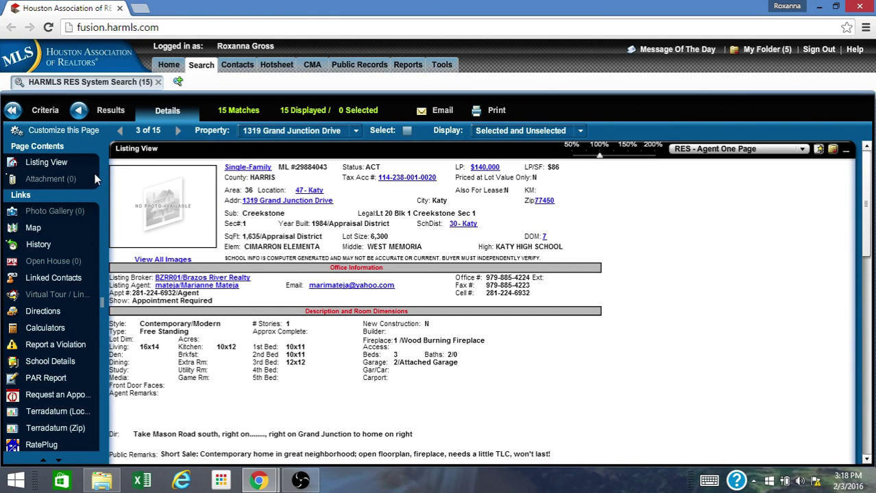
Advance to the fourth listing and look over its attachments and listing remarks.
click(179, 131)
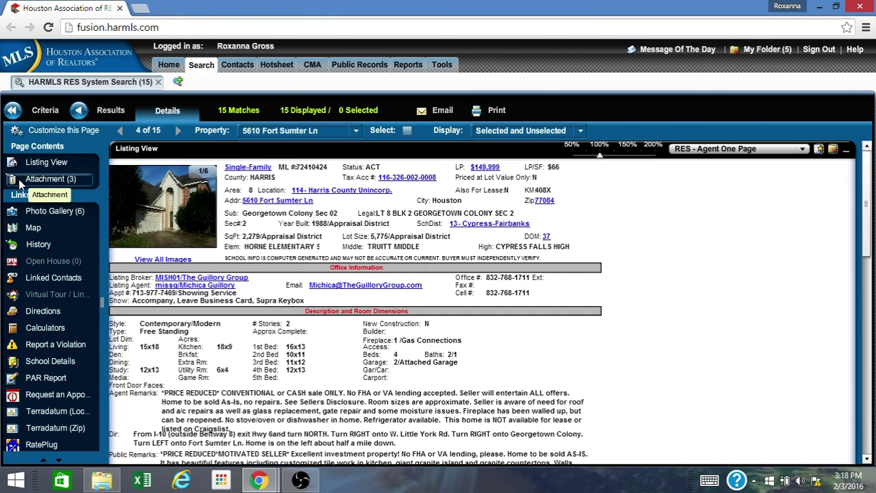
click(77, 182)
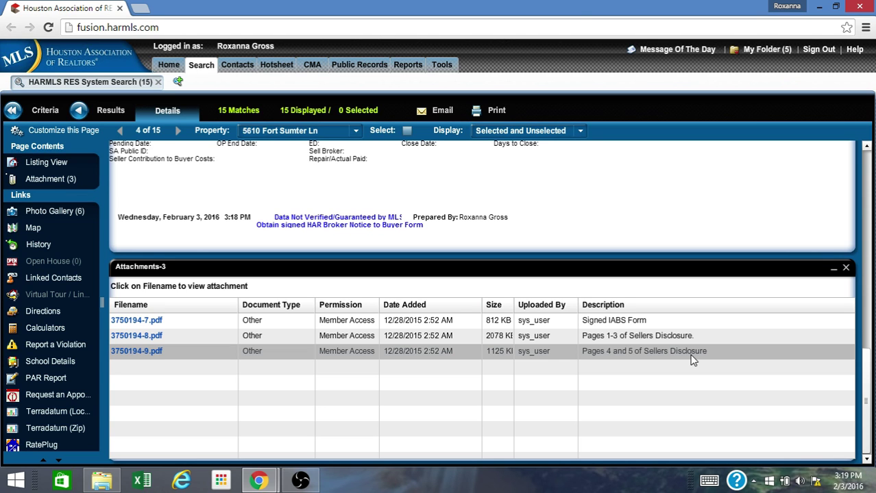
click(509, 258)
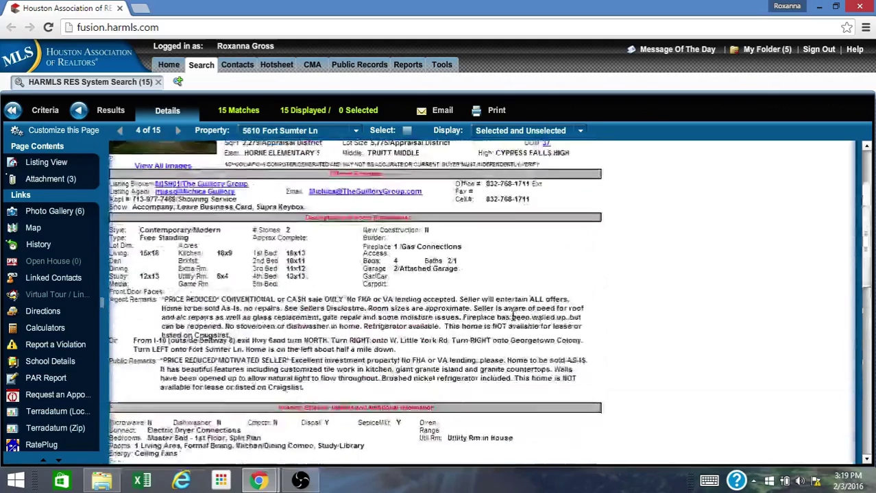